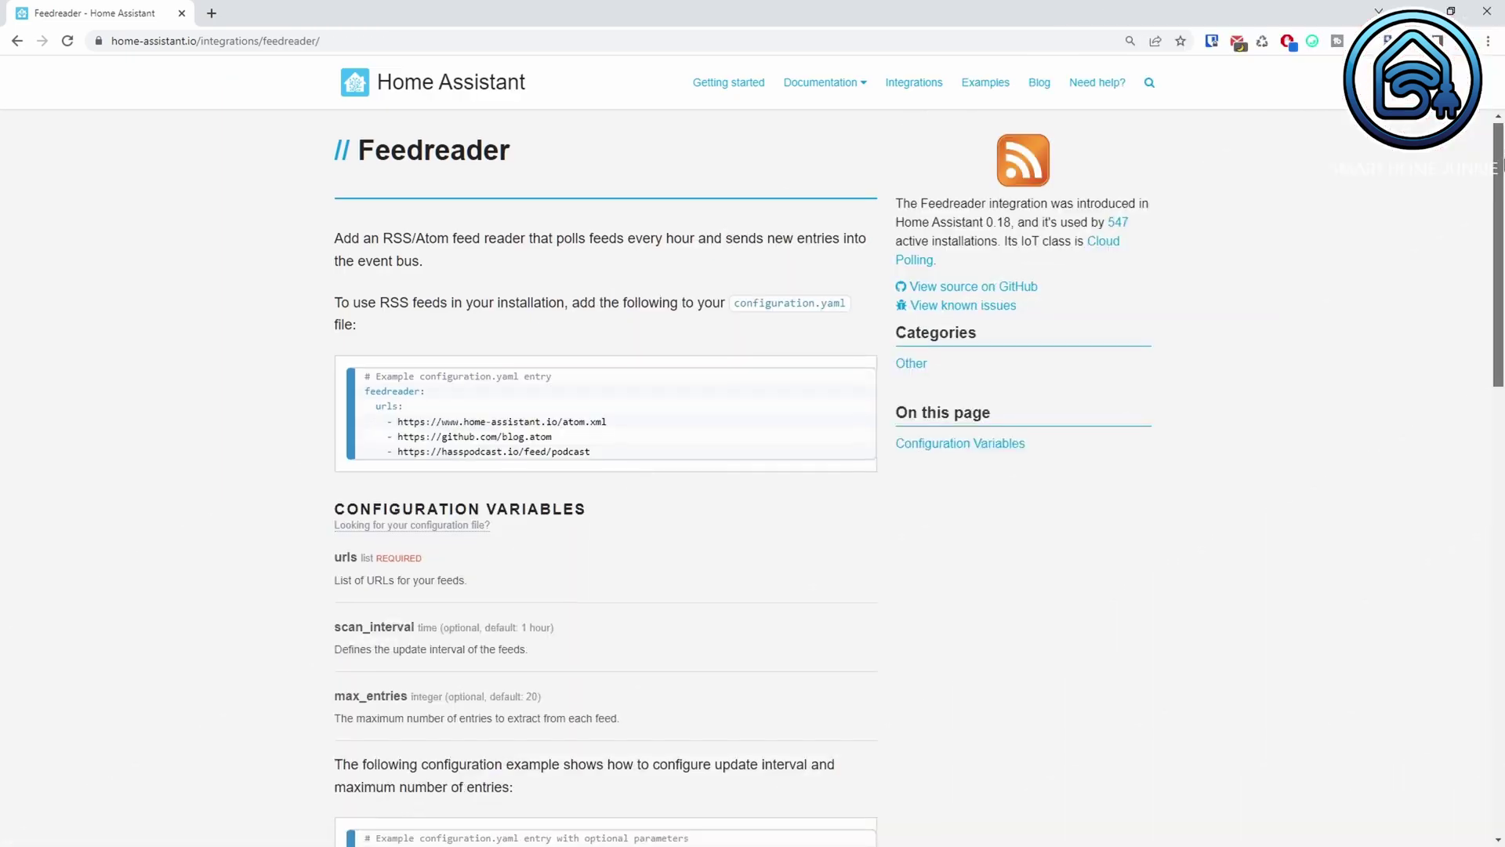
scroll(917, 470, "down", 2)
scroll(606, 470, "down", 2)
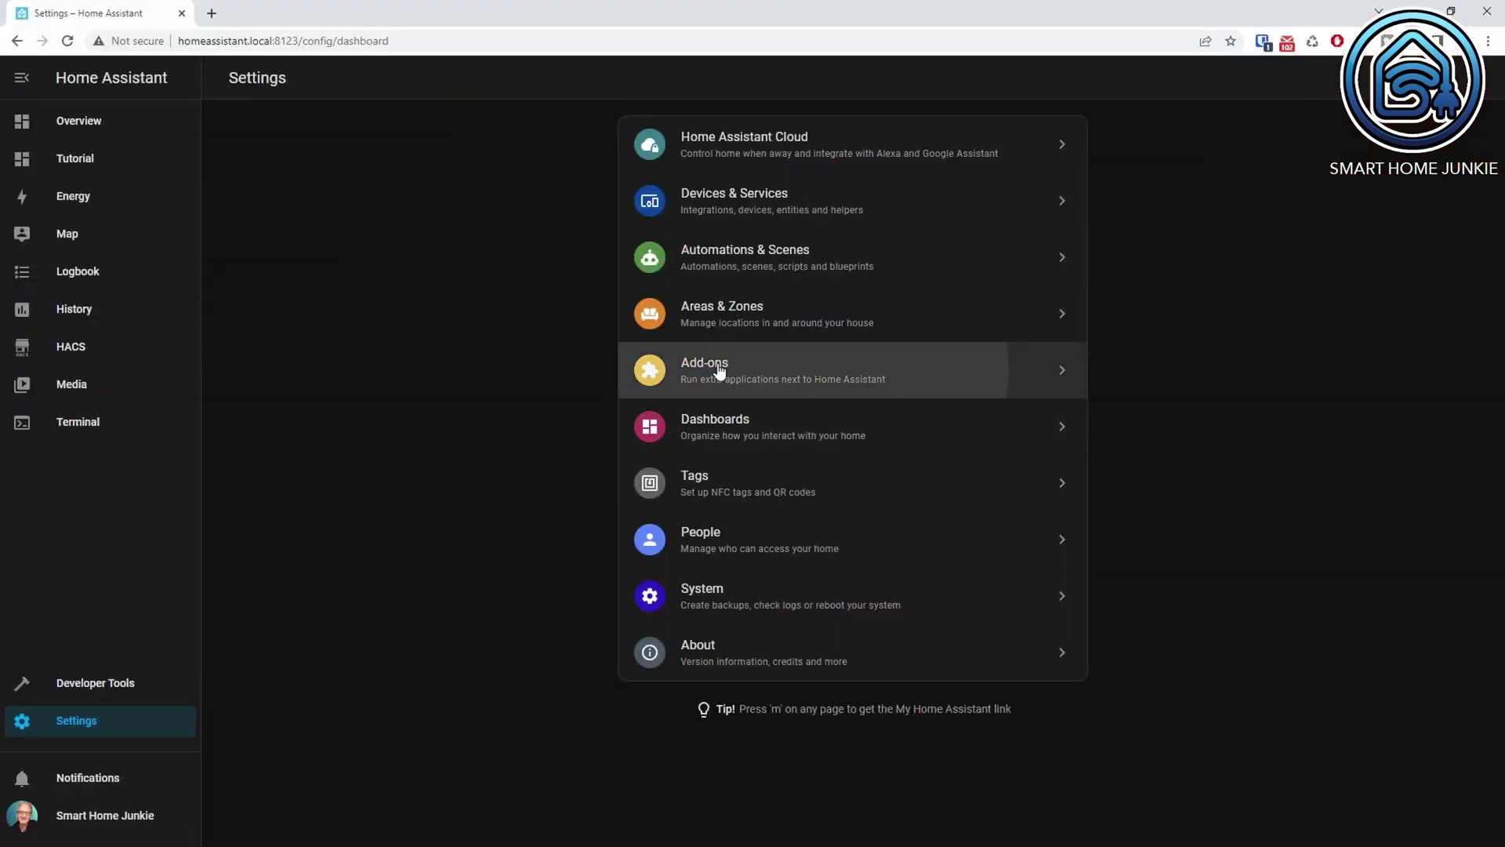
Step: Search the Add-on Store for "studio" and open the Studio Code Server add-on
left_click(718, 369)
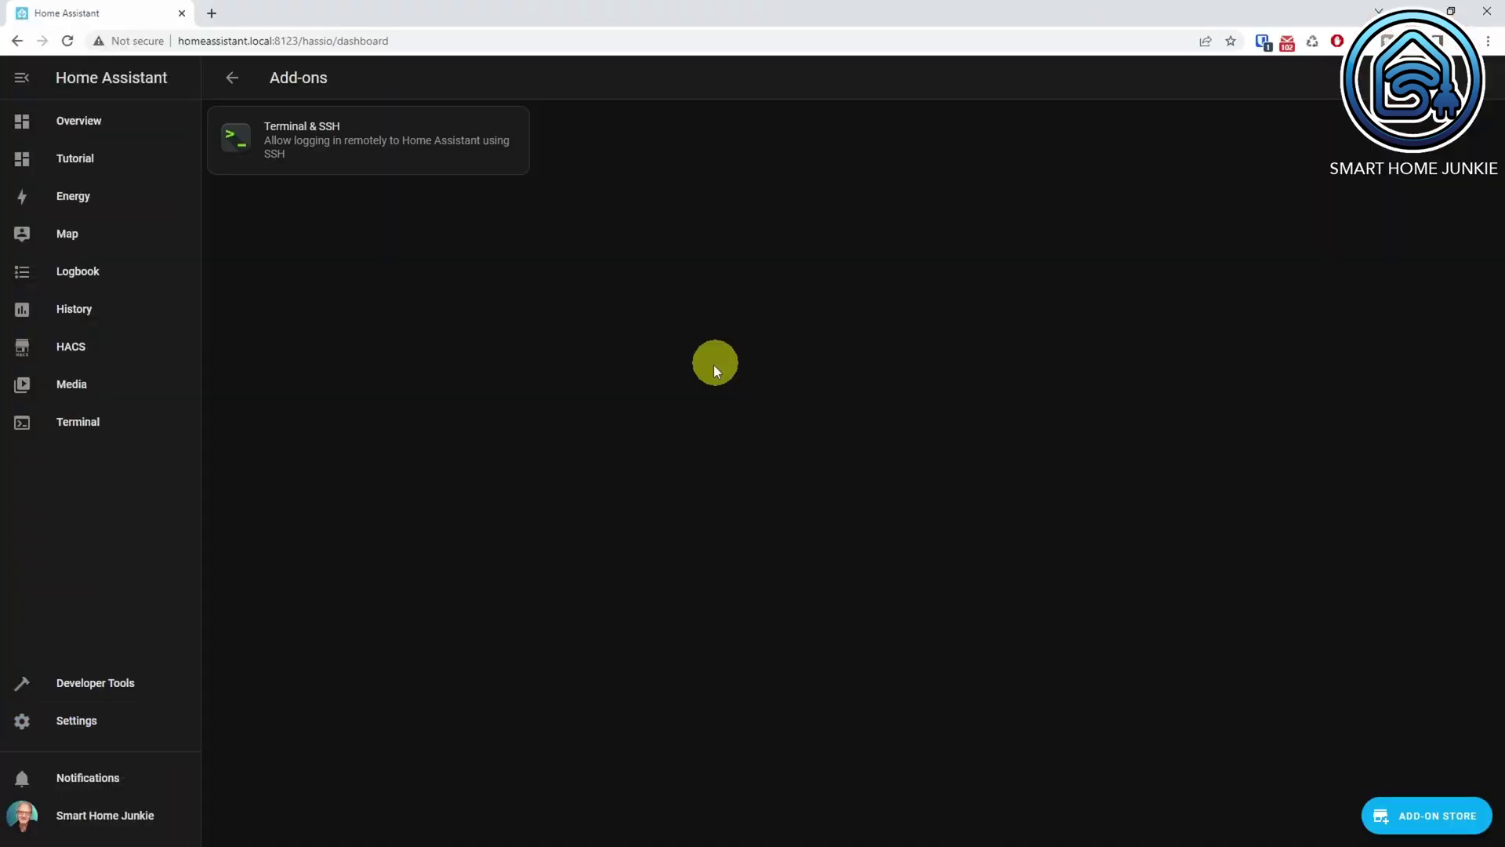
left_click(1438, 815)
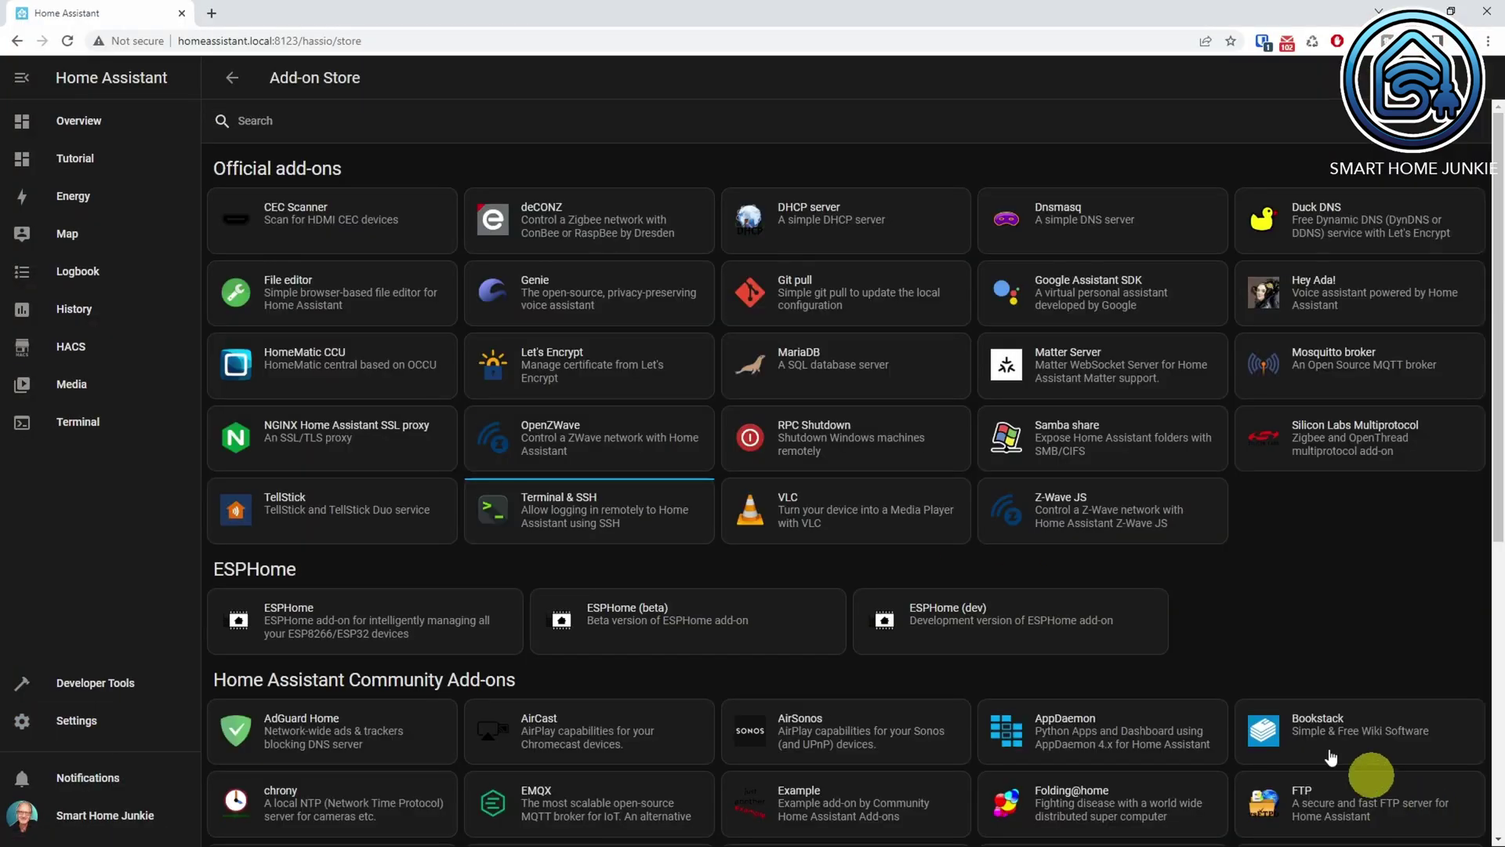
left_click(369, 123)
type("studio")
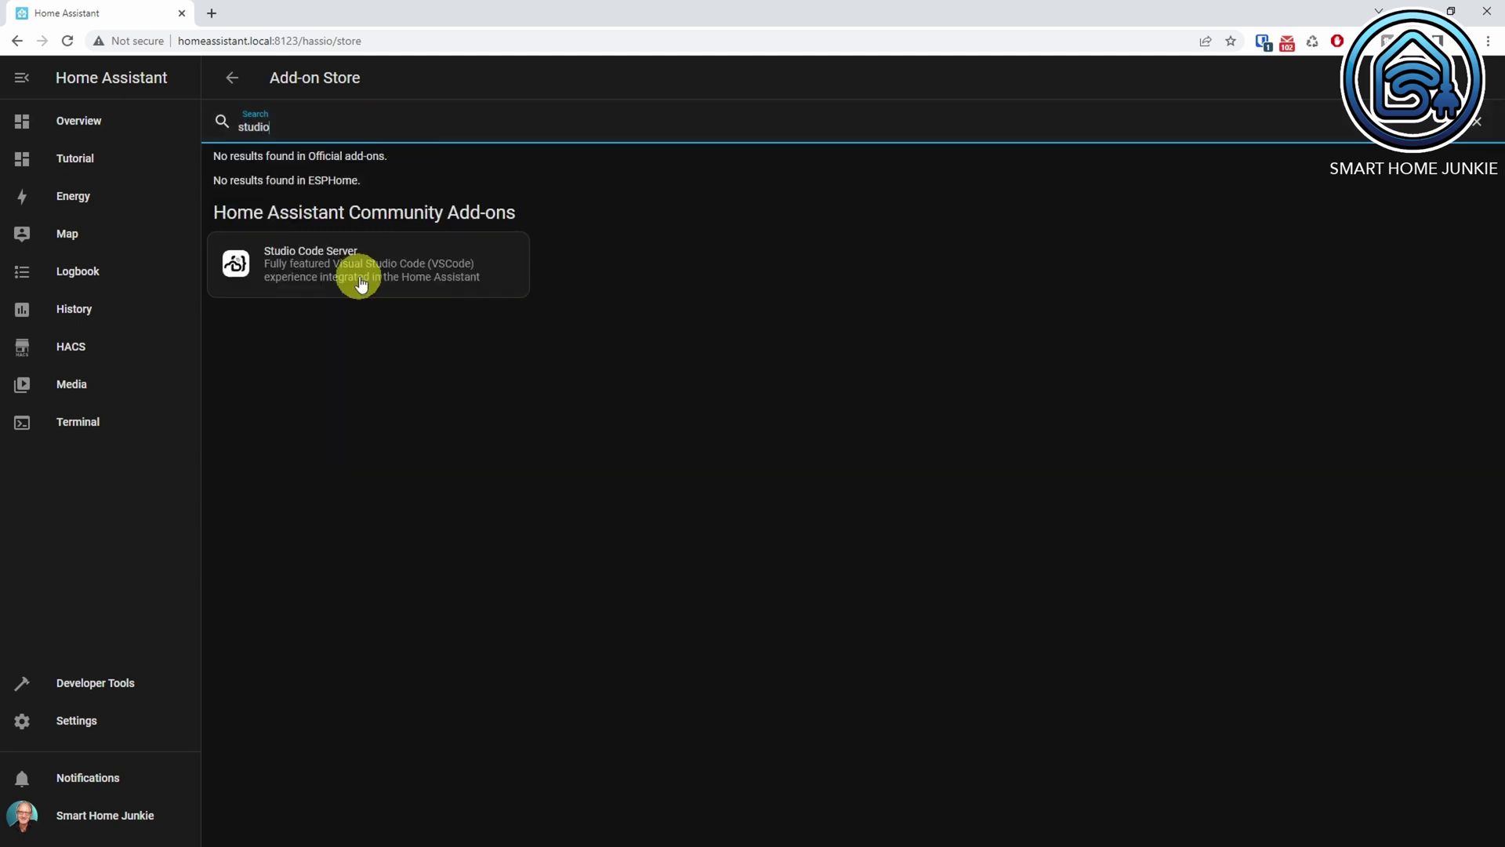
left_click(360, 284)
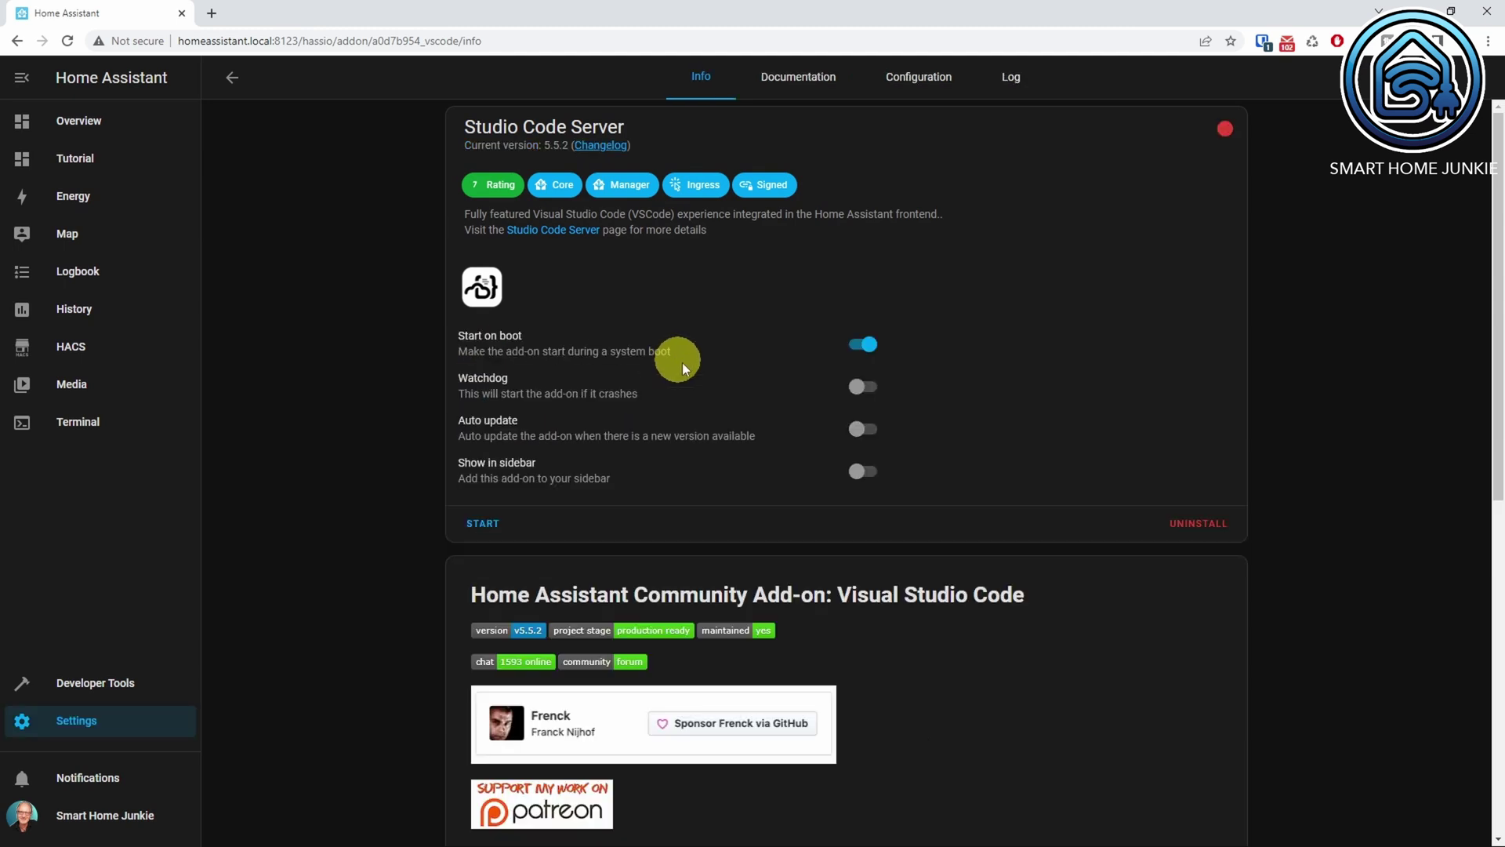
Step: Enable Show in sidebar for Studio Code Server and open configuration.yaml in its editor
left_click(863, 472)
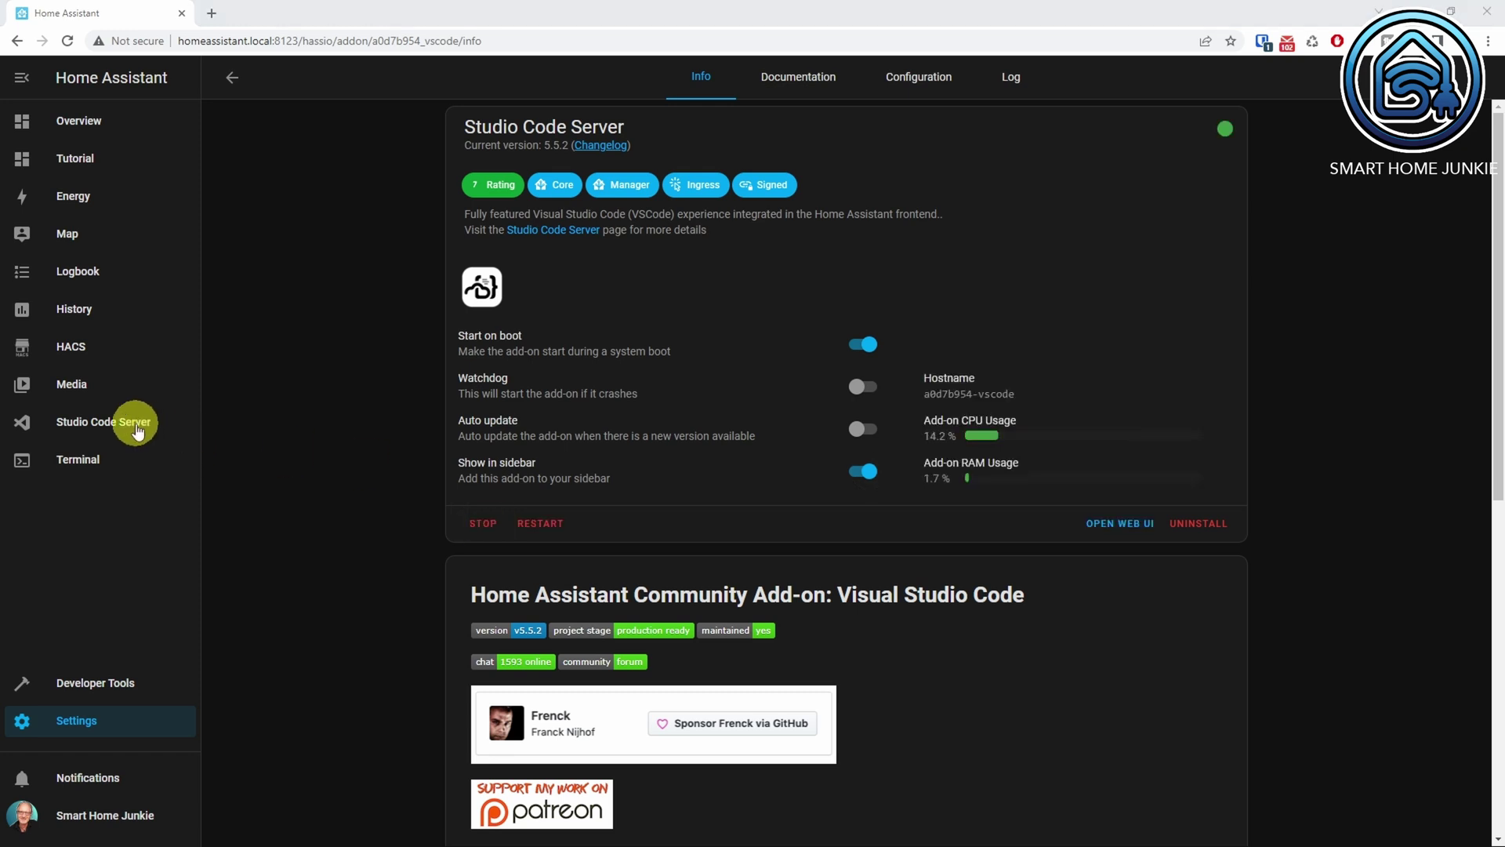
left_click(84, 423)
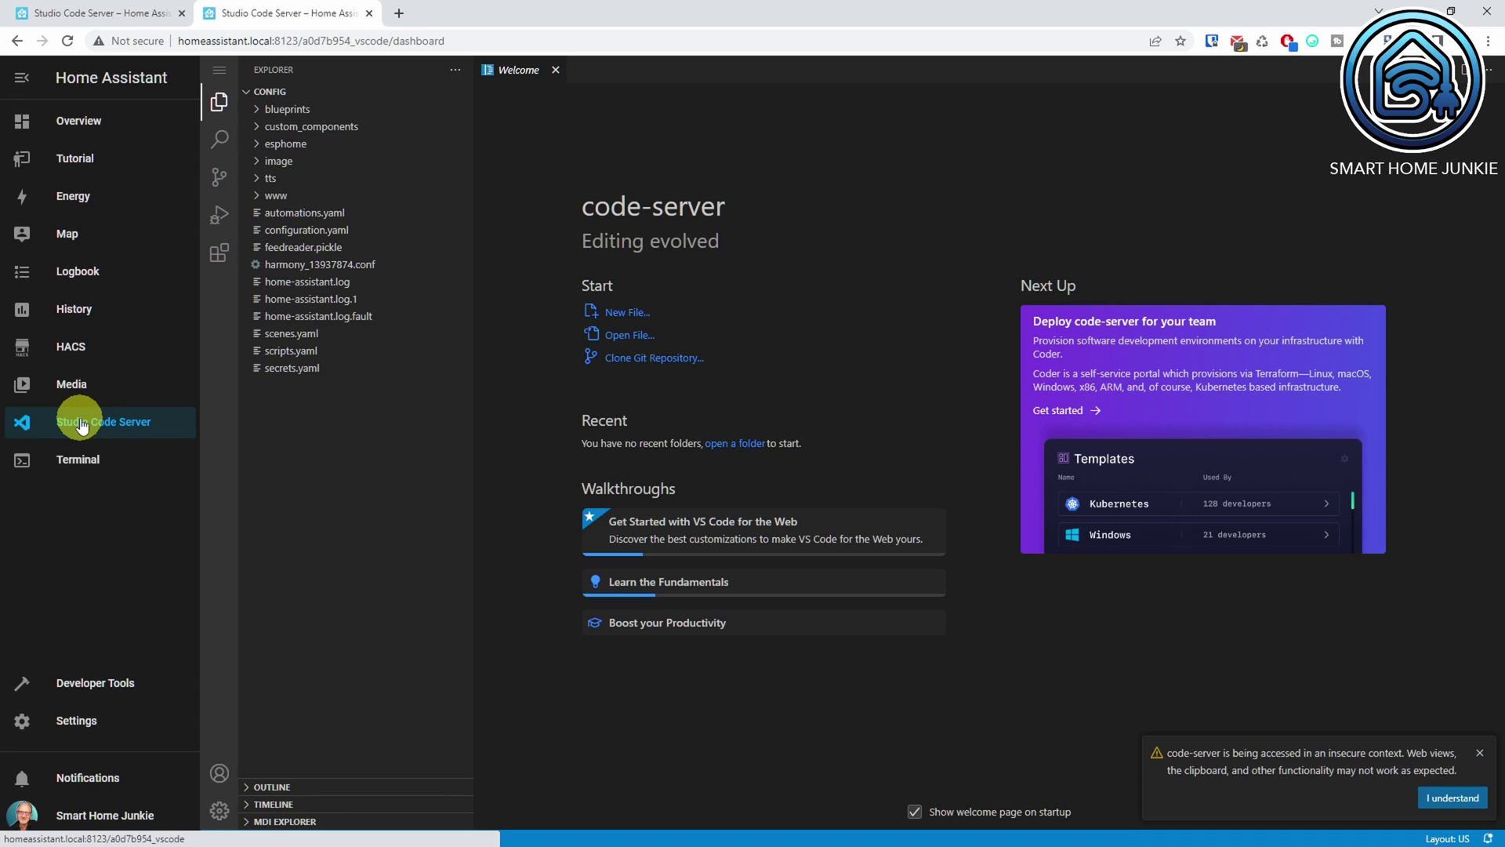
left_click(328, 231)
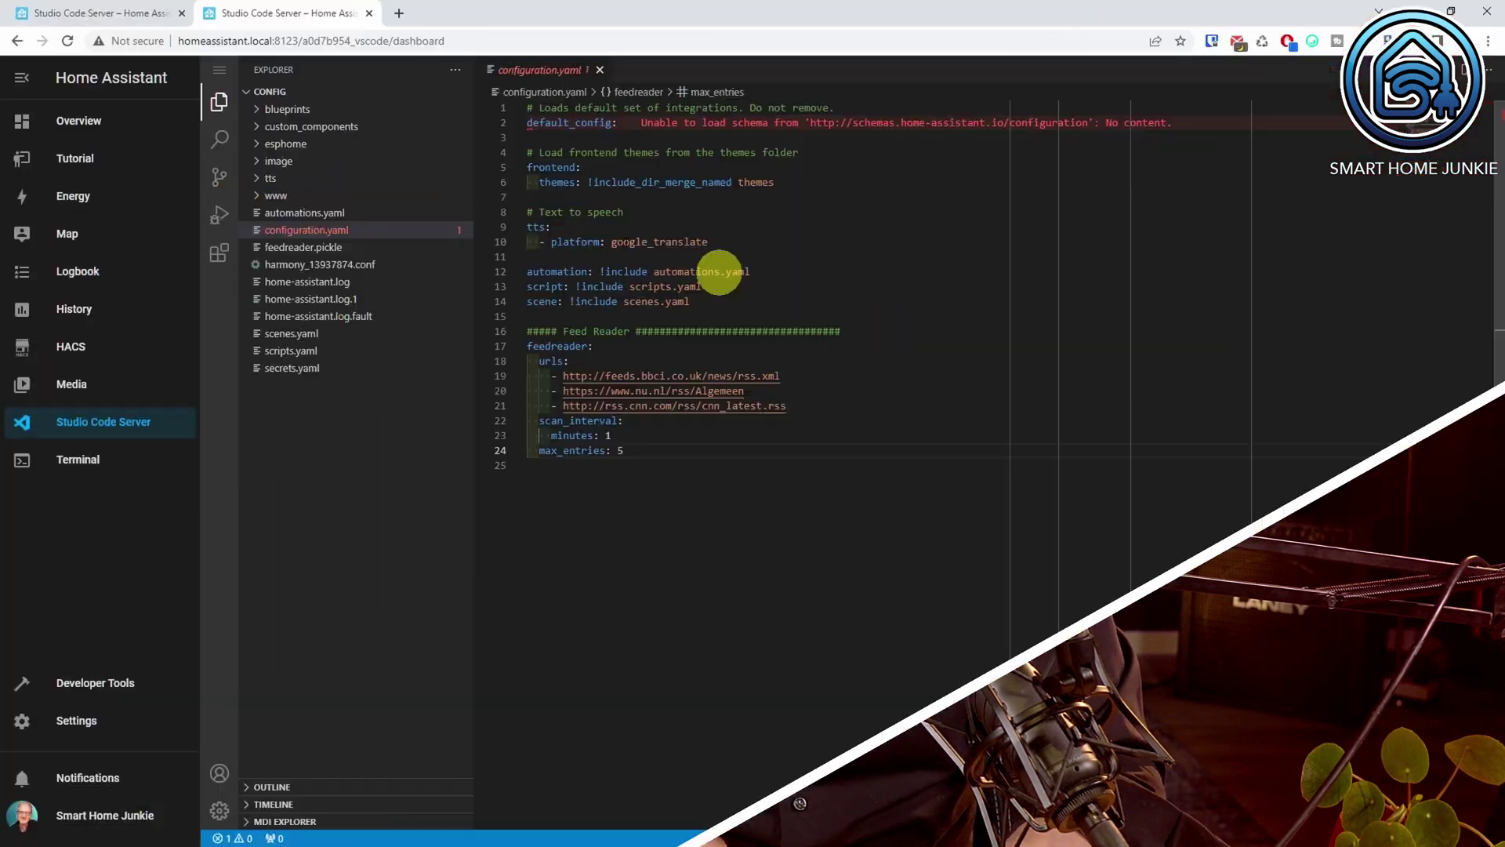
Step: Save configuration.yaml with the feedreader entries
left_click(220, 72)
mouse_move(321, 69)
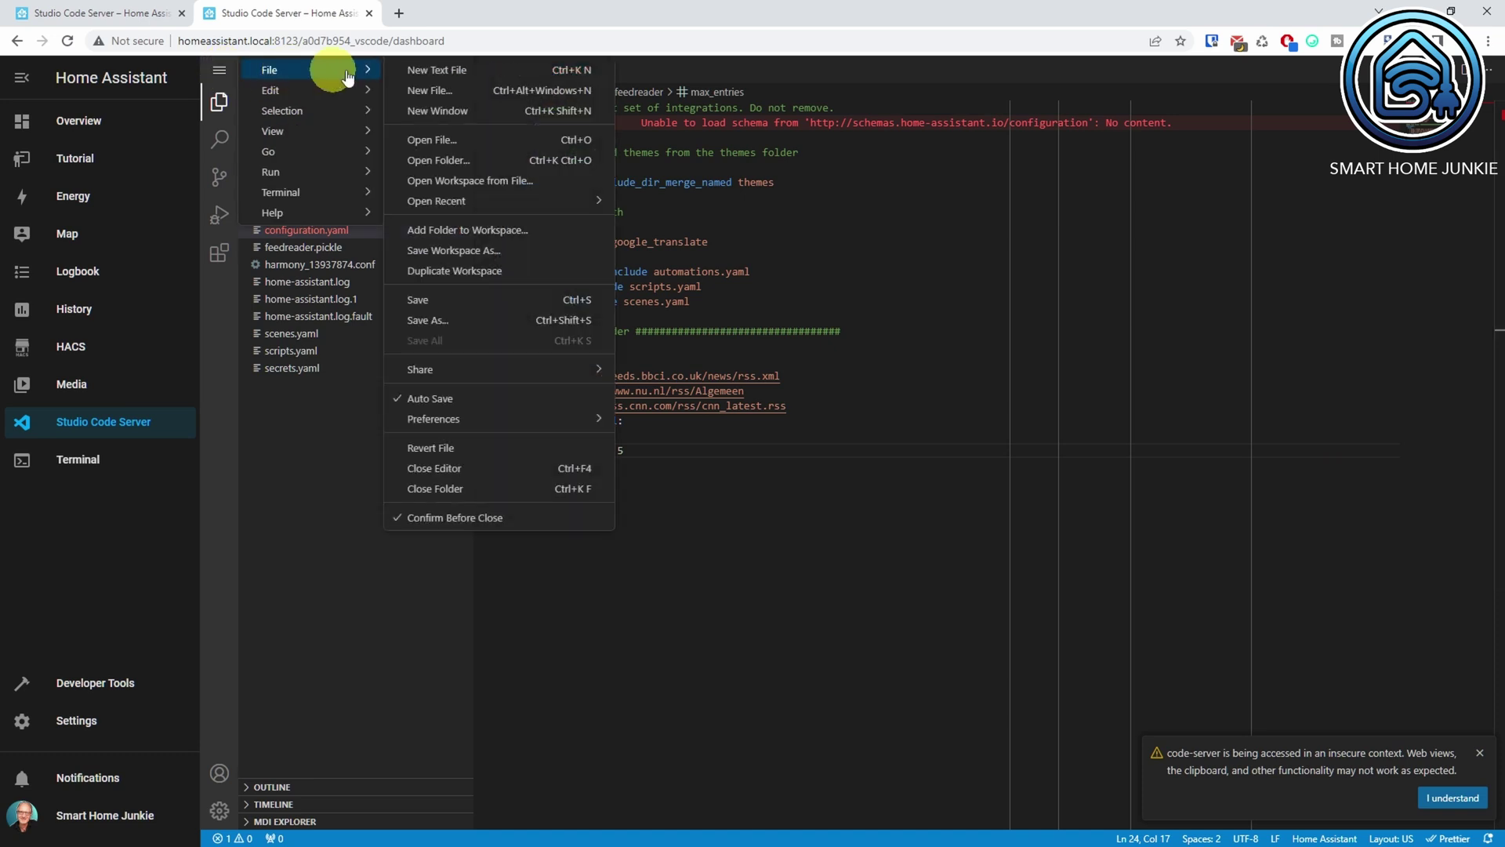
left_click(423, 303)
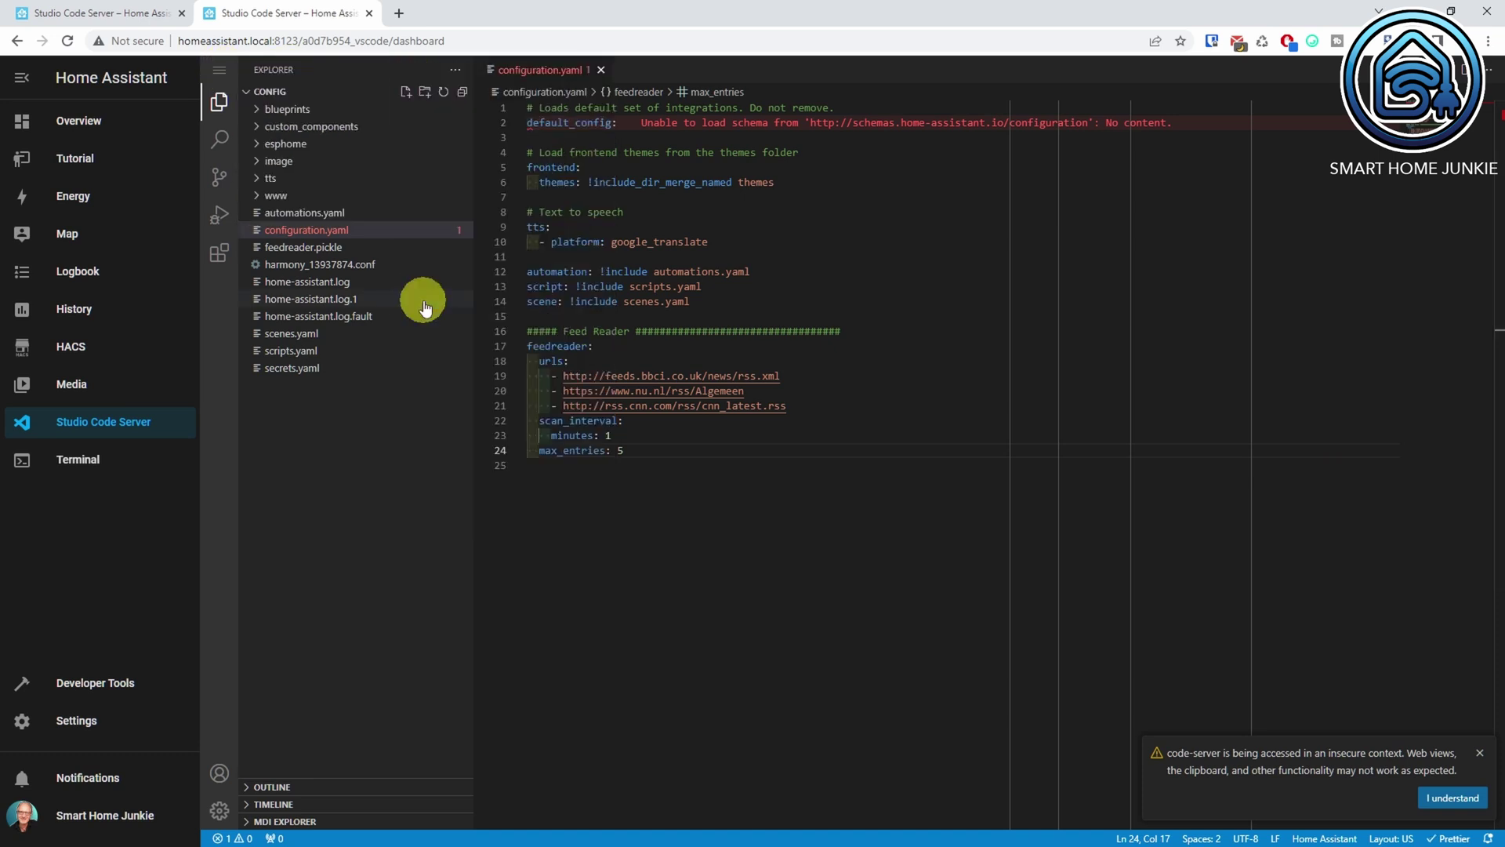
Step: Check the YAML configuration in the Developer Tools and restart Home Assistant
left_click(96, 683)
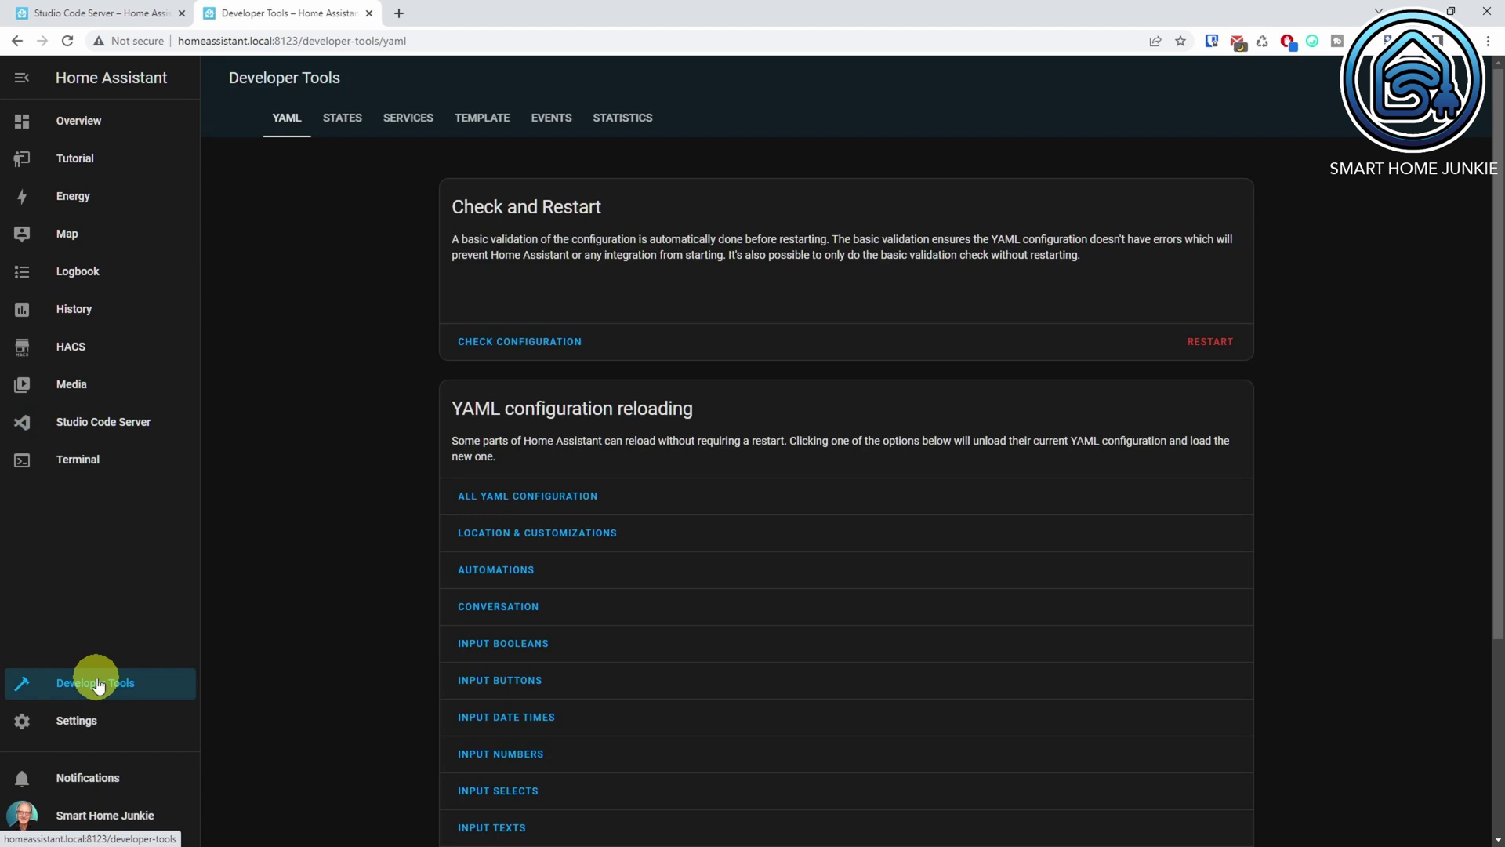
left_click(549, 351)
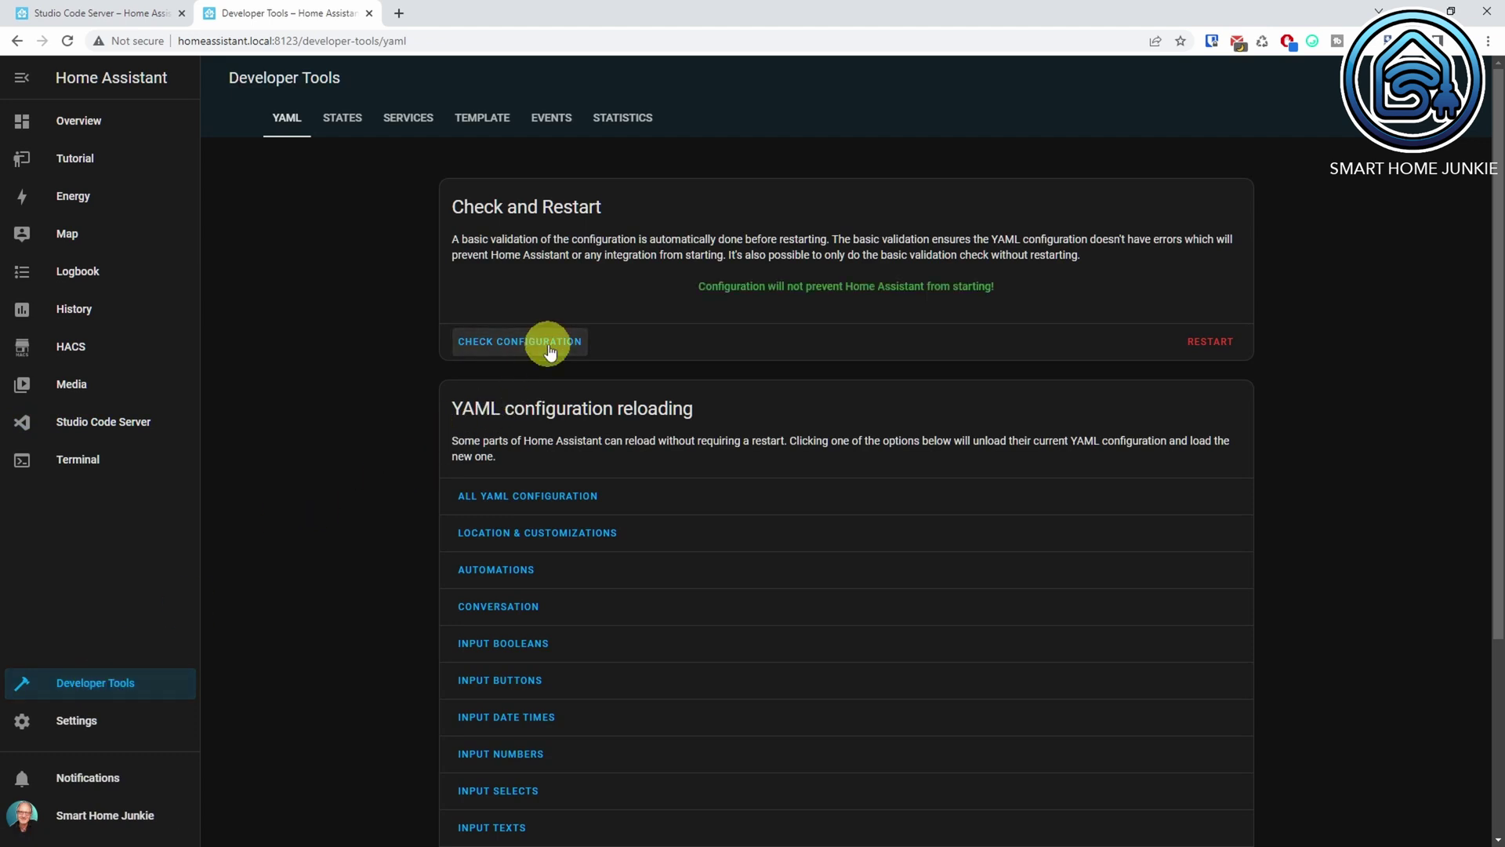
left_click(1212, 345)
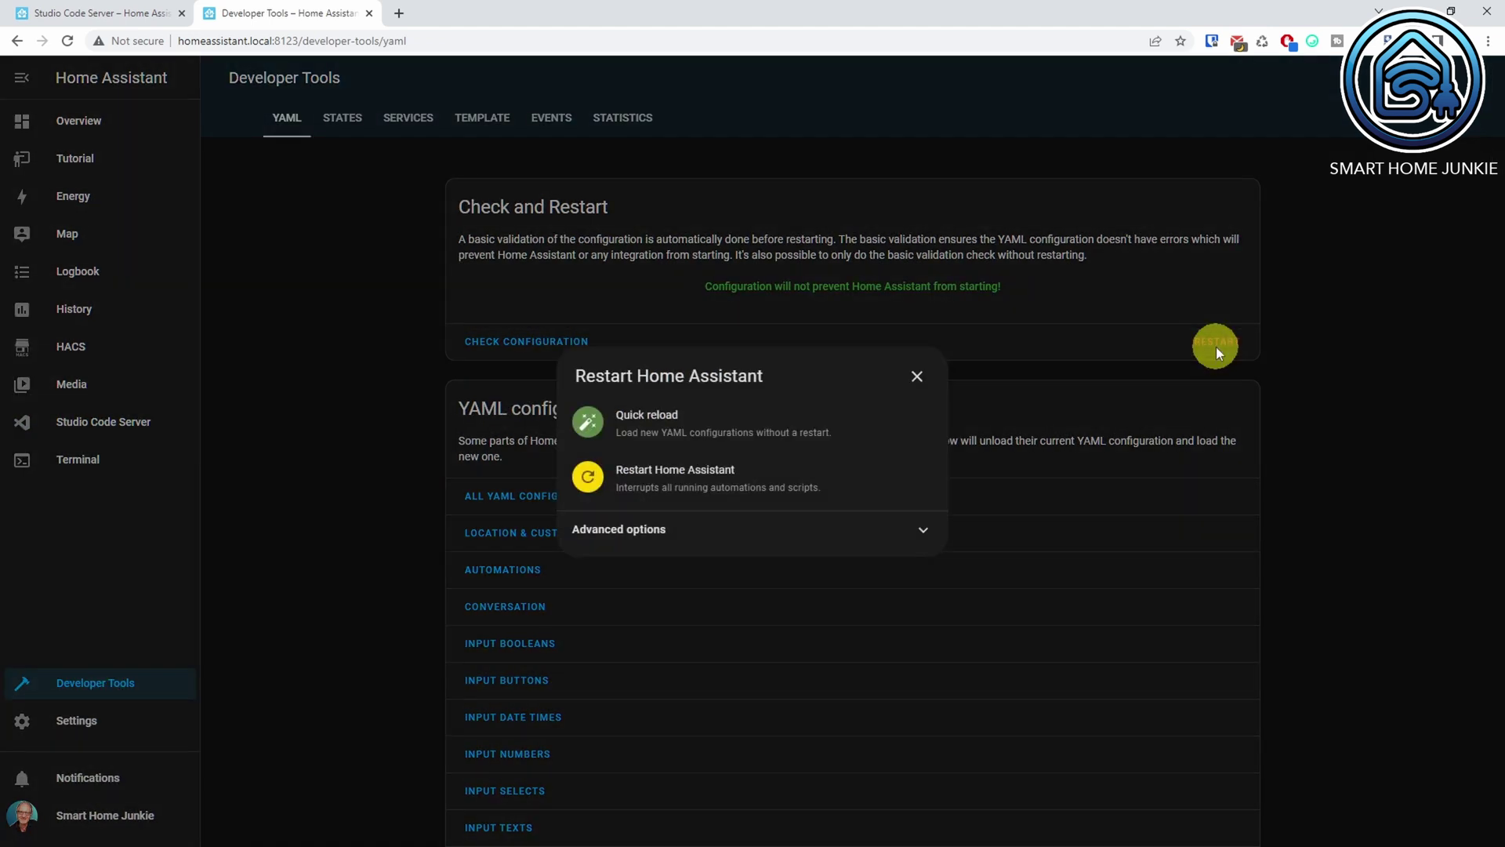
left_click(774, 474)
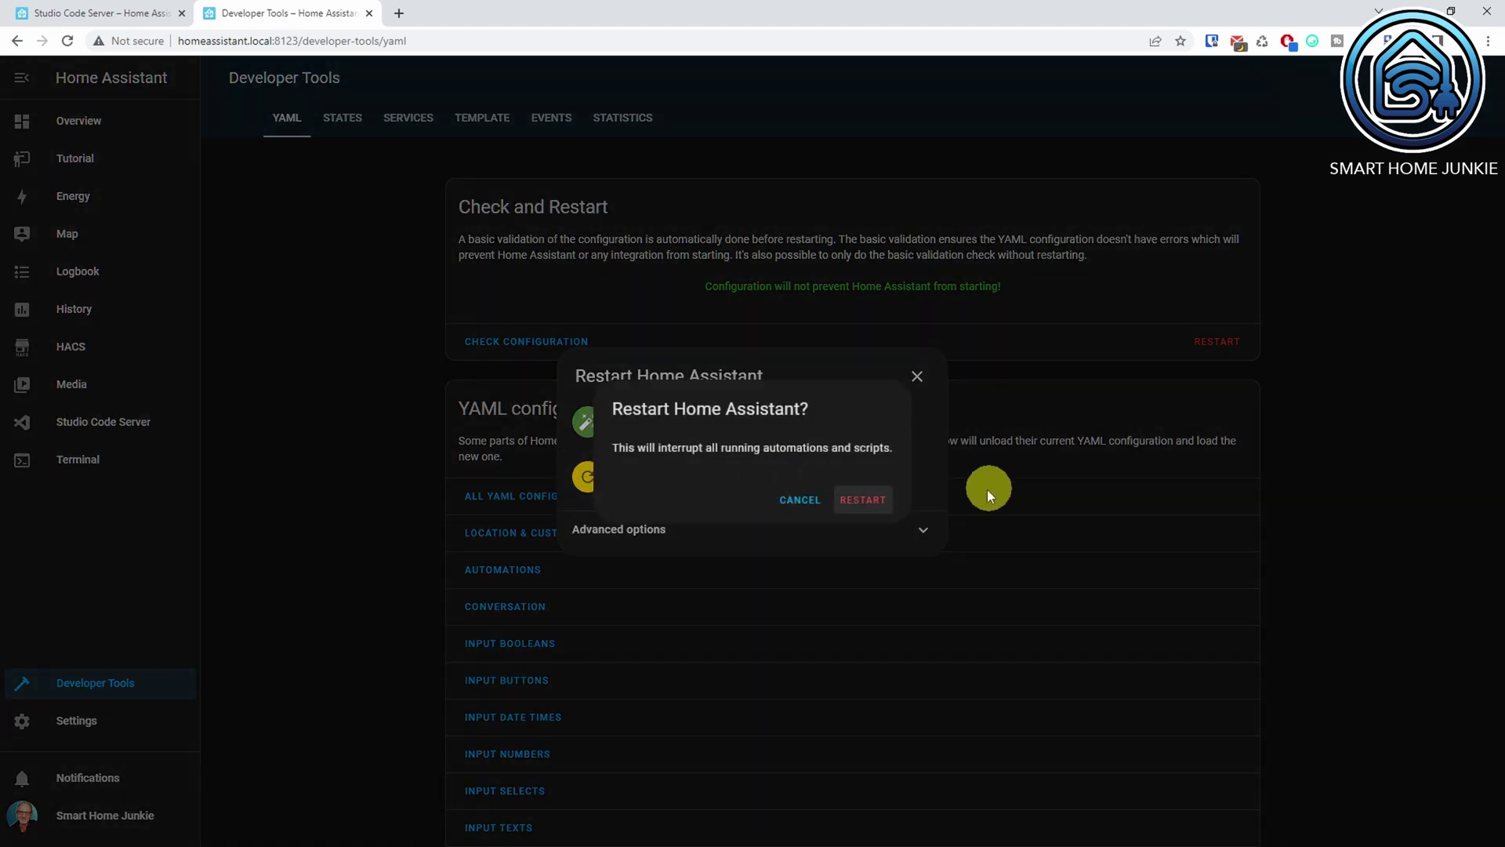
left_click(881, 504)
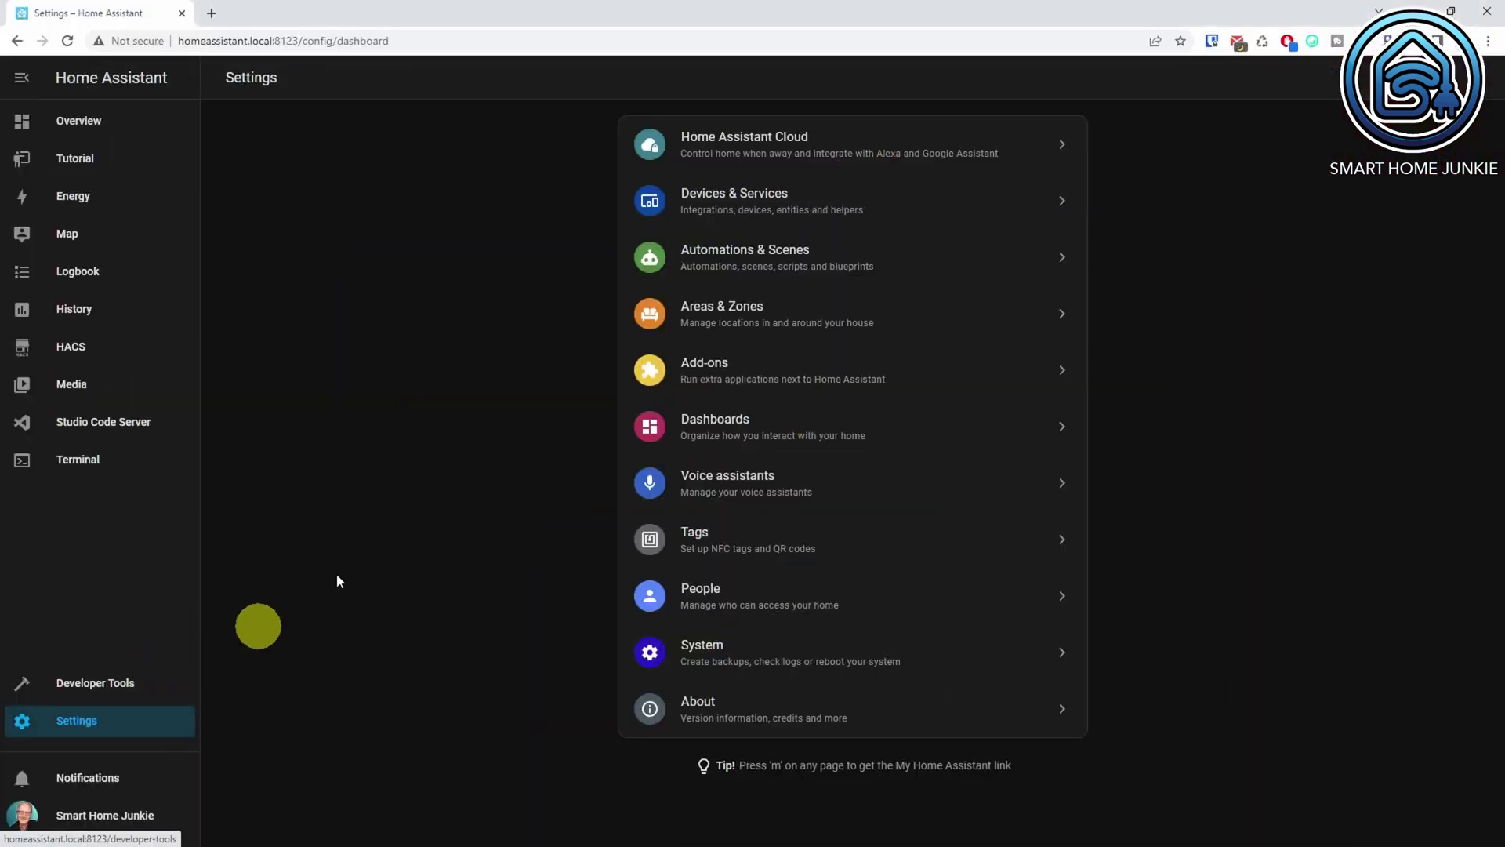
Step: Start creating a new Text helper among the helpers of Devices & Services
left_click(751, 211)
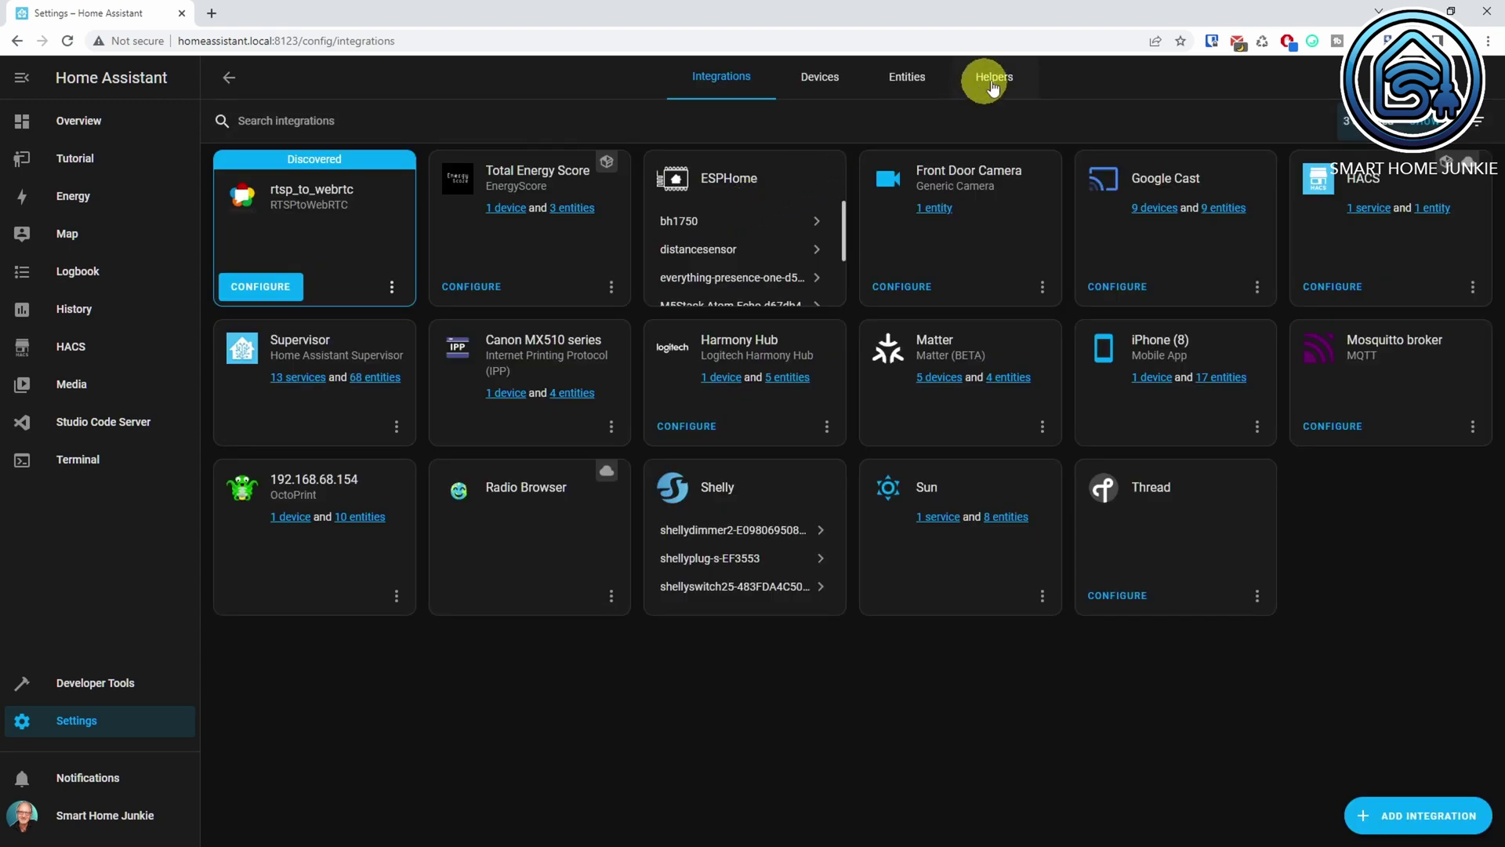
left_click(1012, 82)
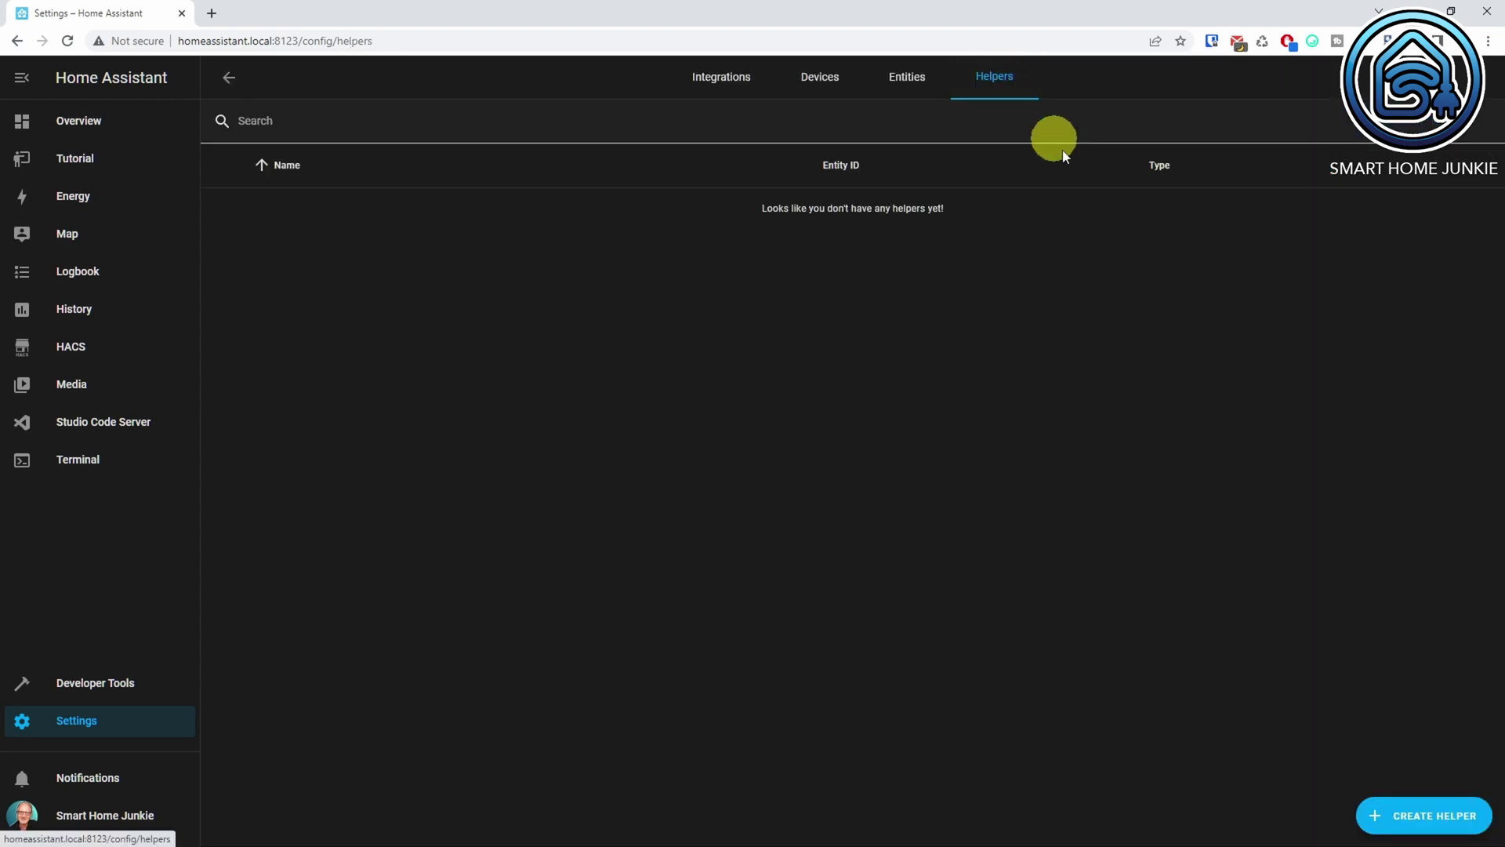
left_click(1424, 820)
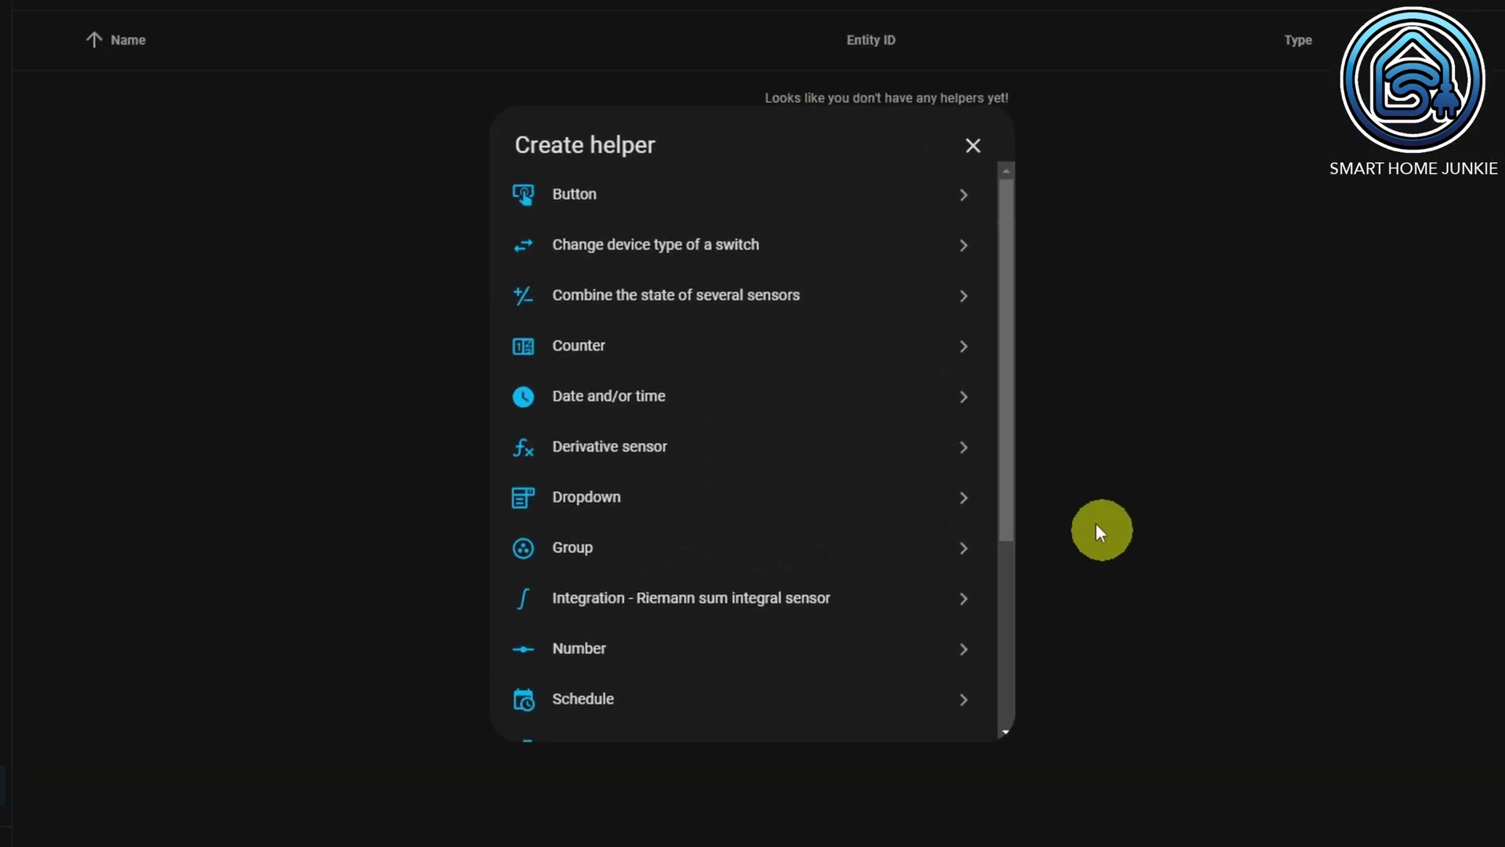
left_click_drag(1024, 465, 1031, 625)
left_click(558, 508)
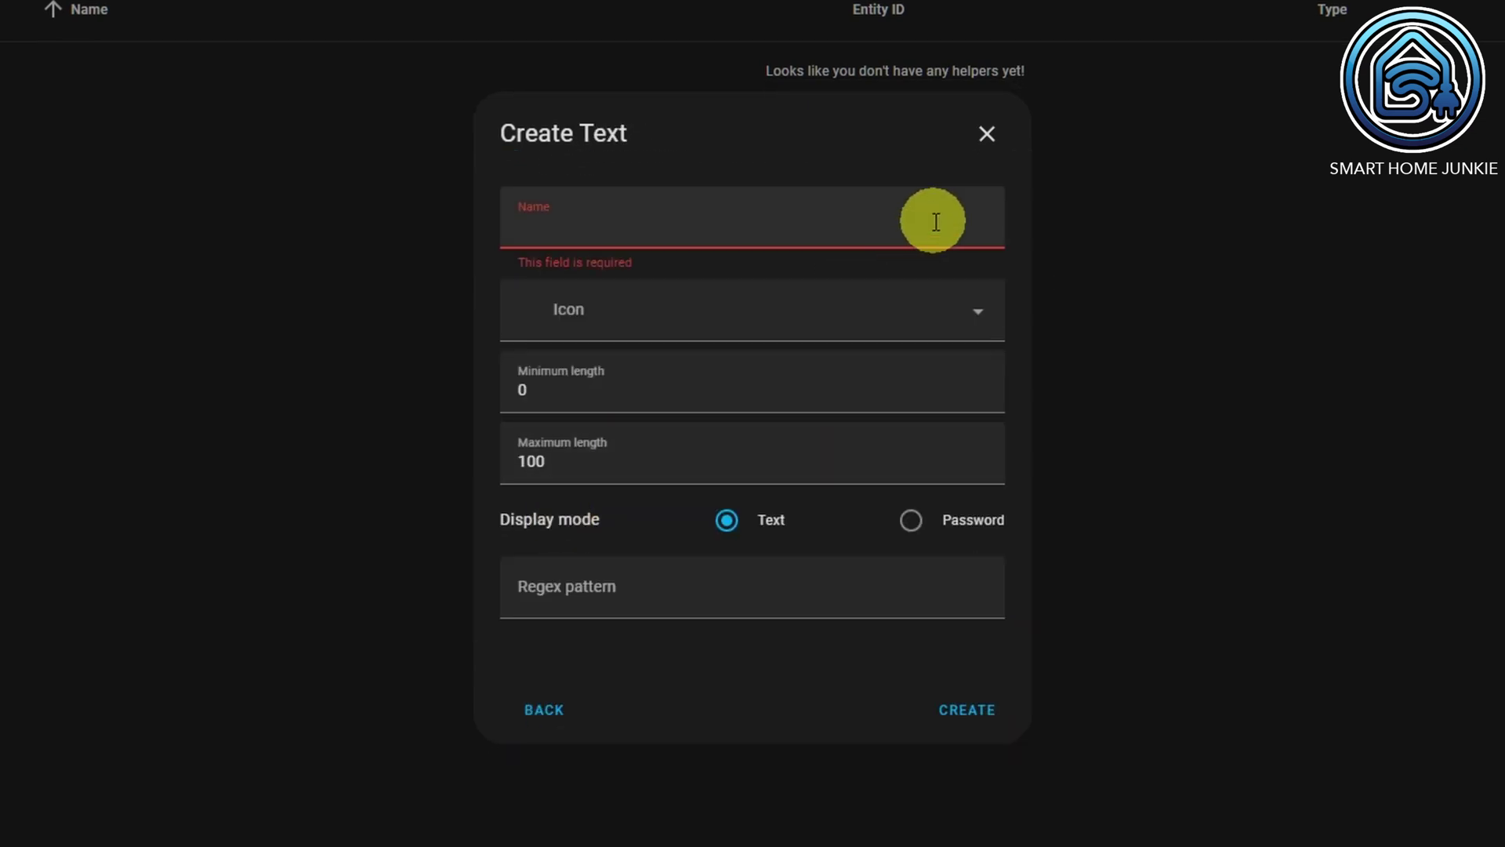
Step: Create the text helper as "Newsitem Title" with the icon mdi:newspaper and a maximum length of 255
type("Newsitem Title")
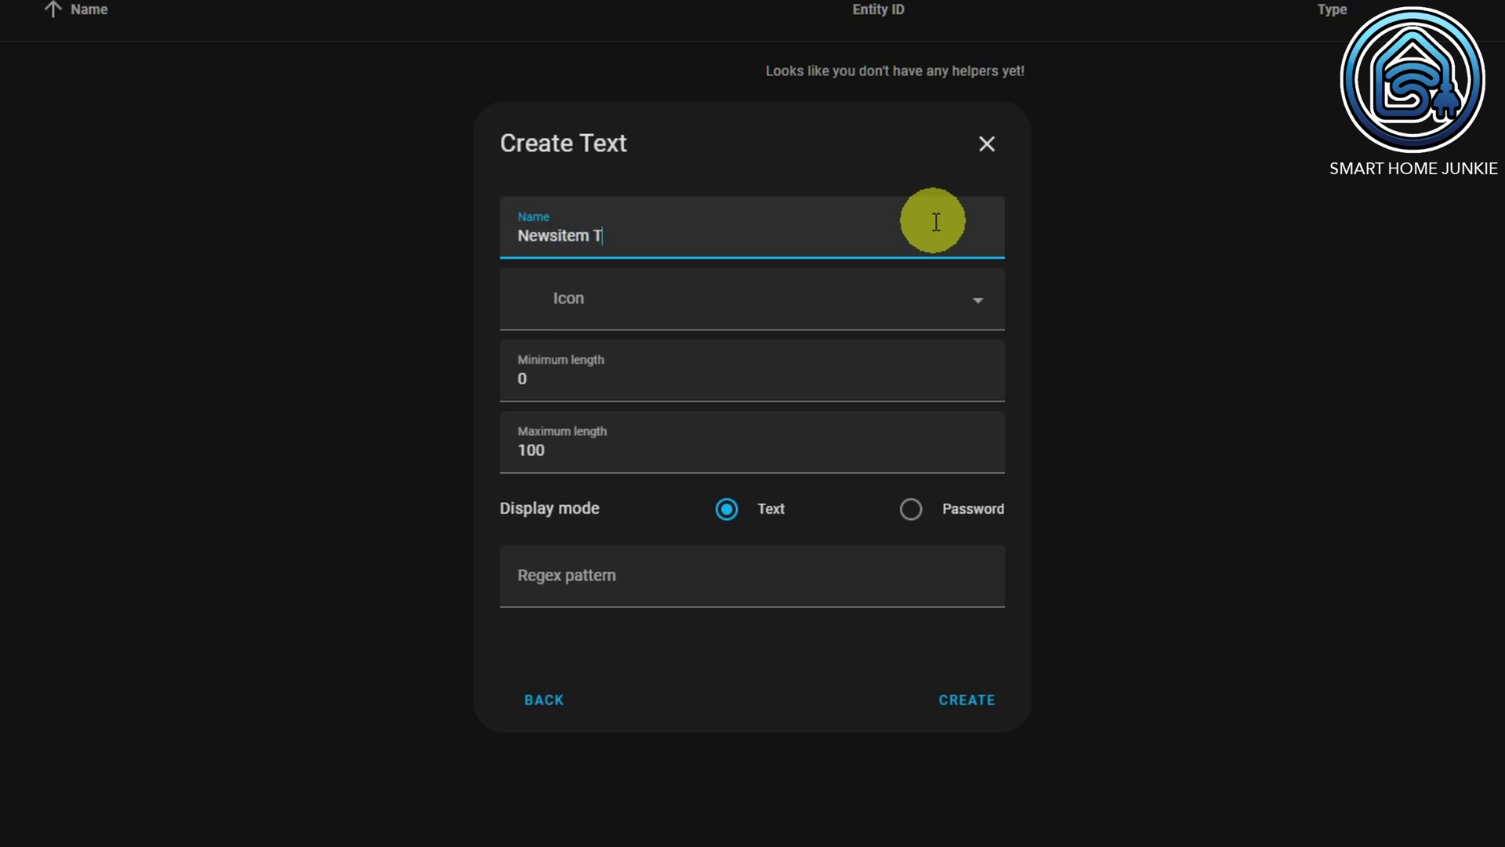
left_click(860, 310)
type("newspaper")
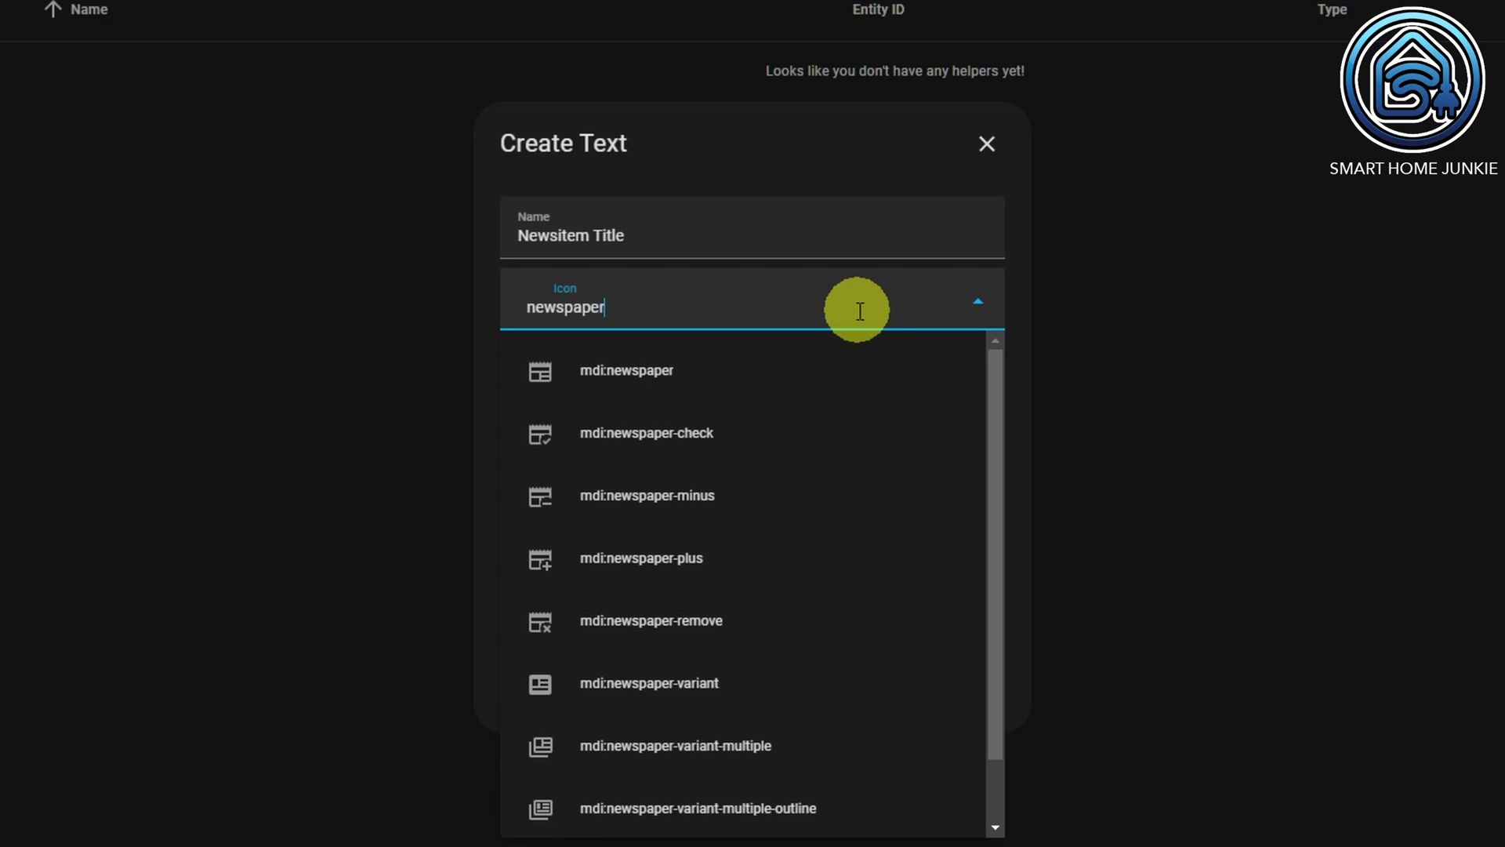
left_click(681, 369)
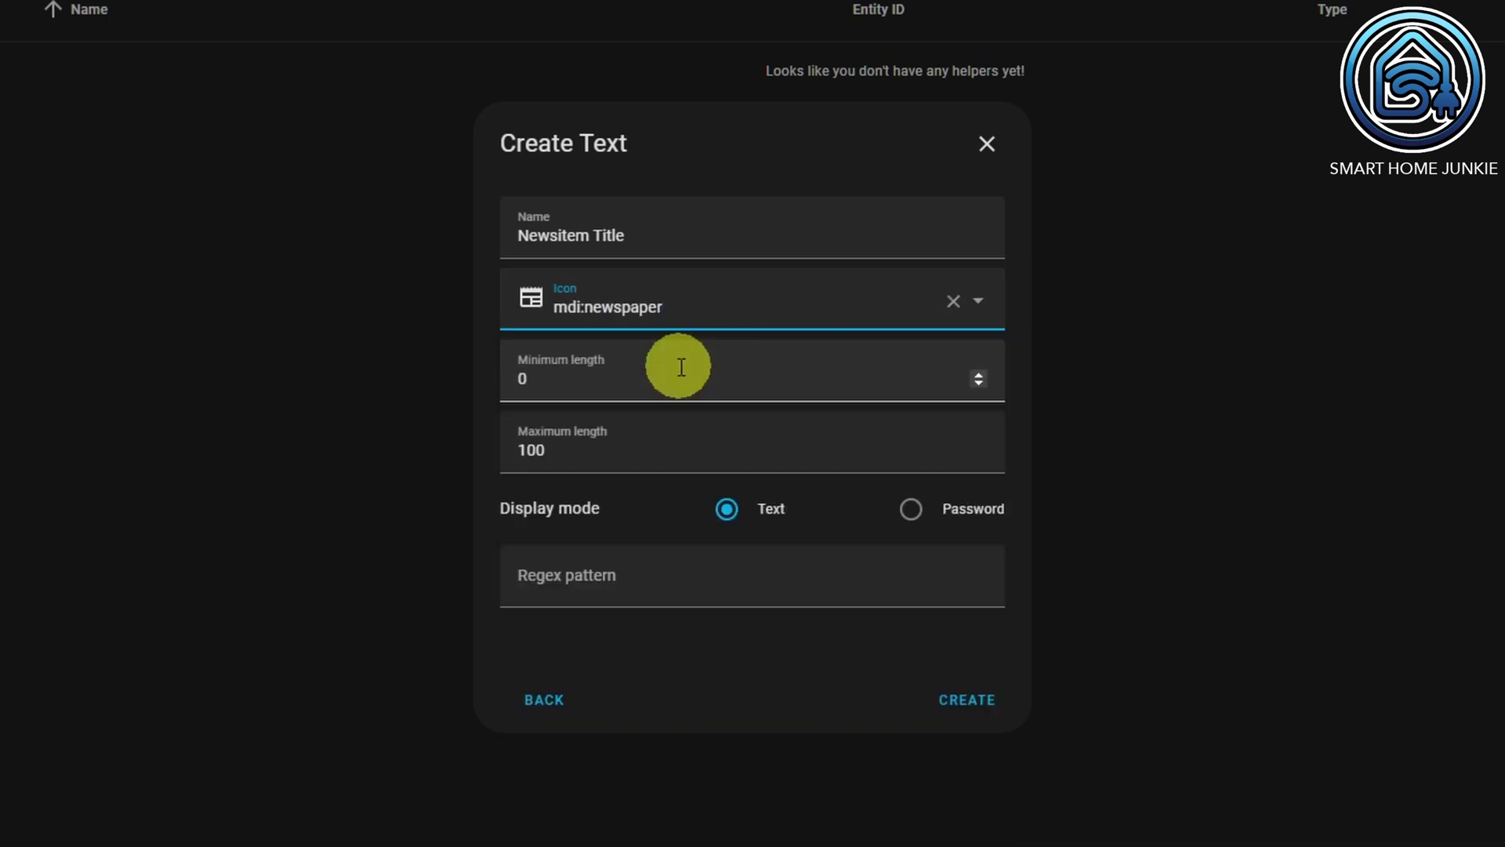
left_click(808, 465)
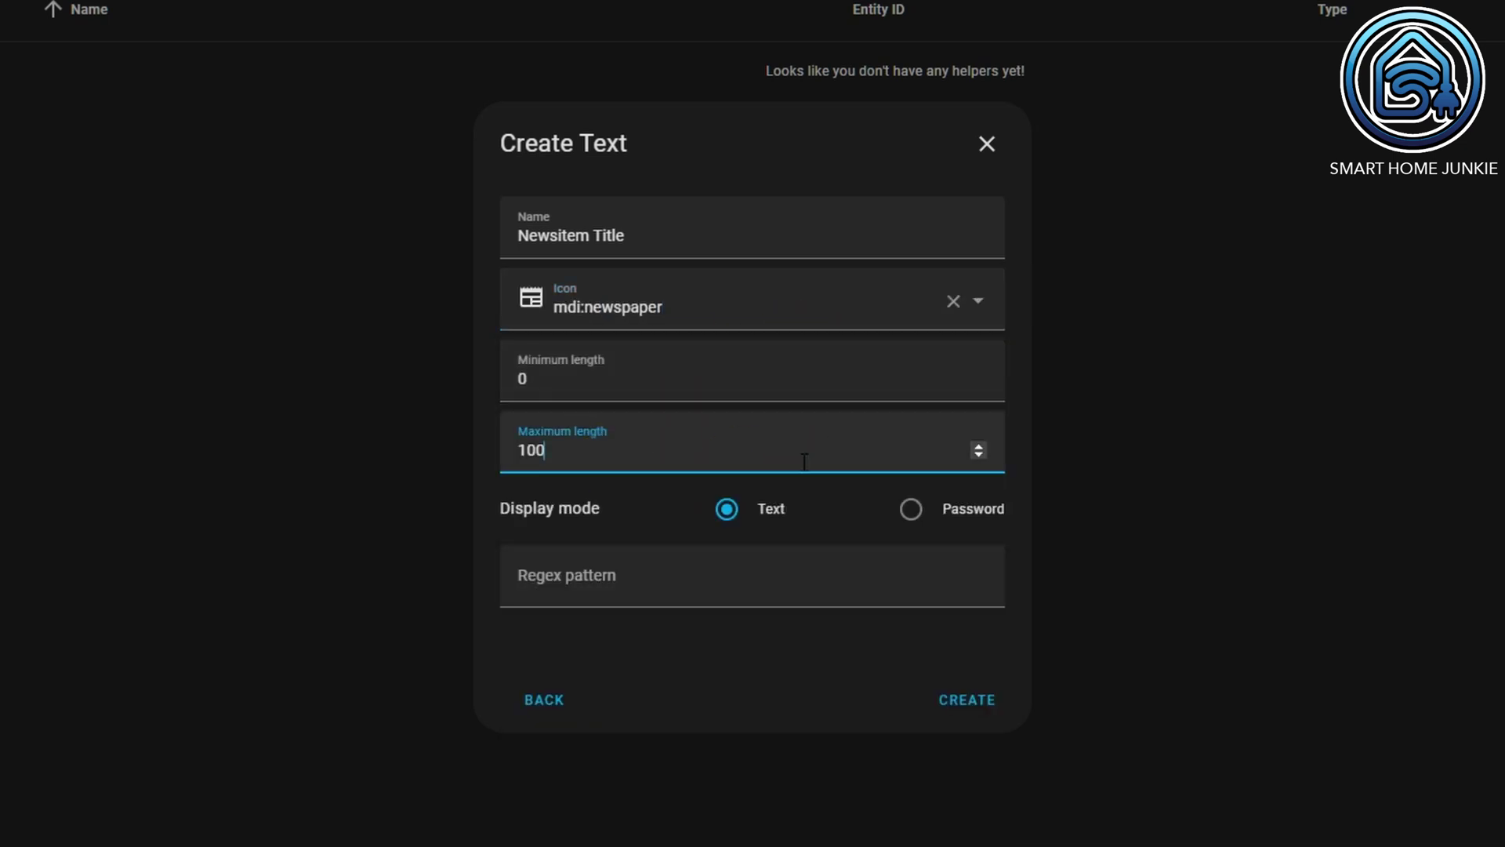
double_click(871, 463)
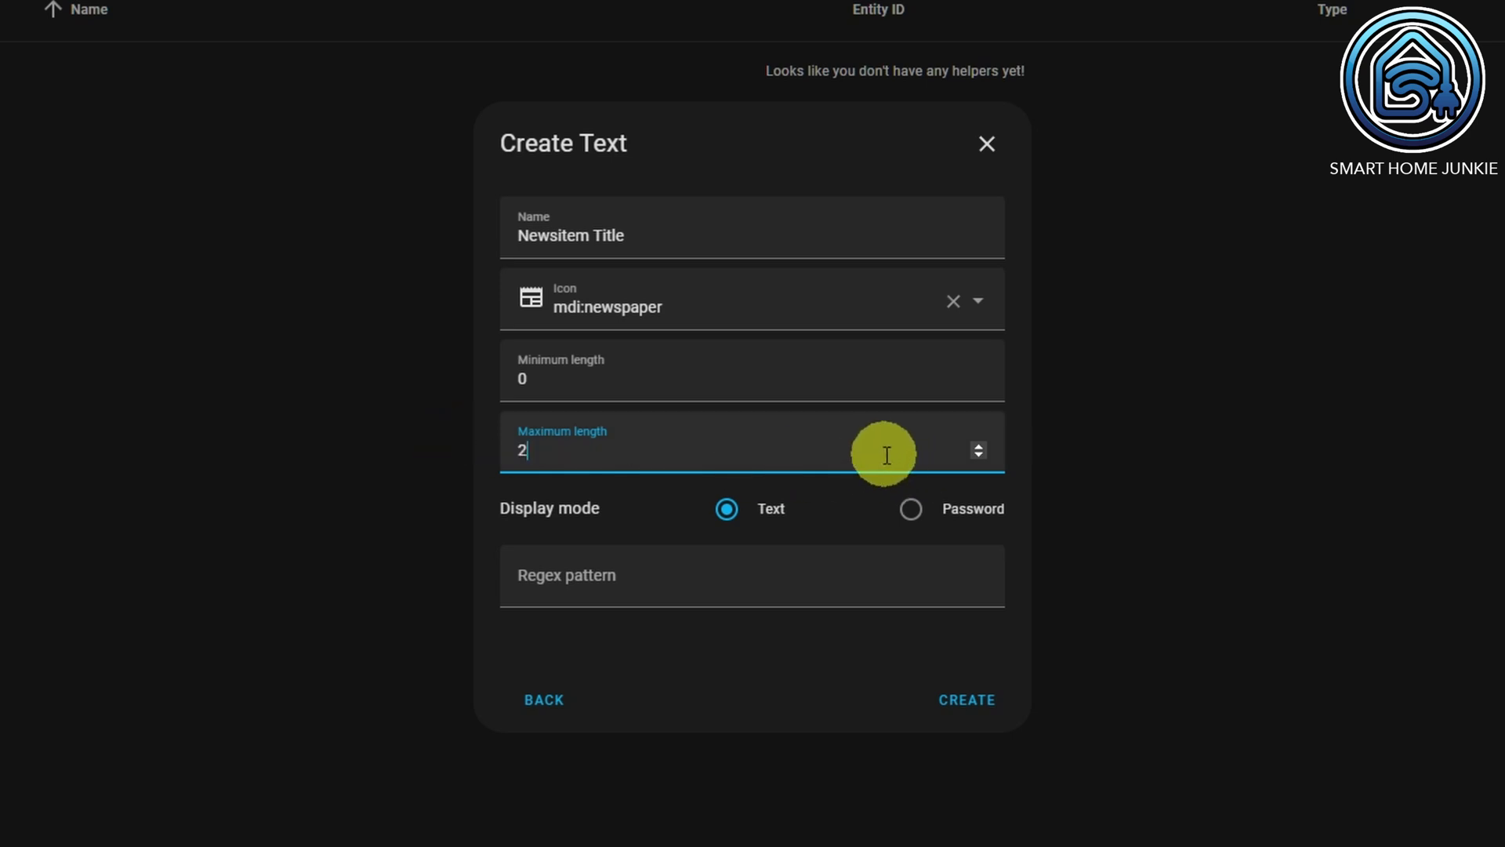
type("255")
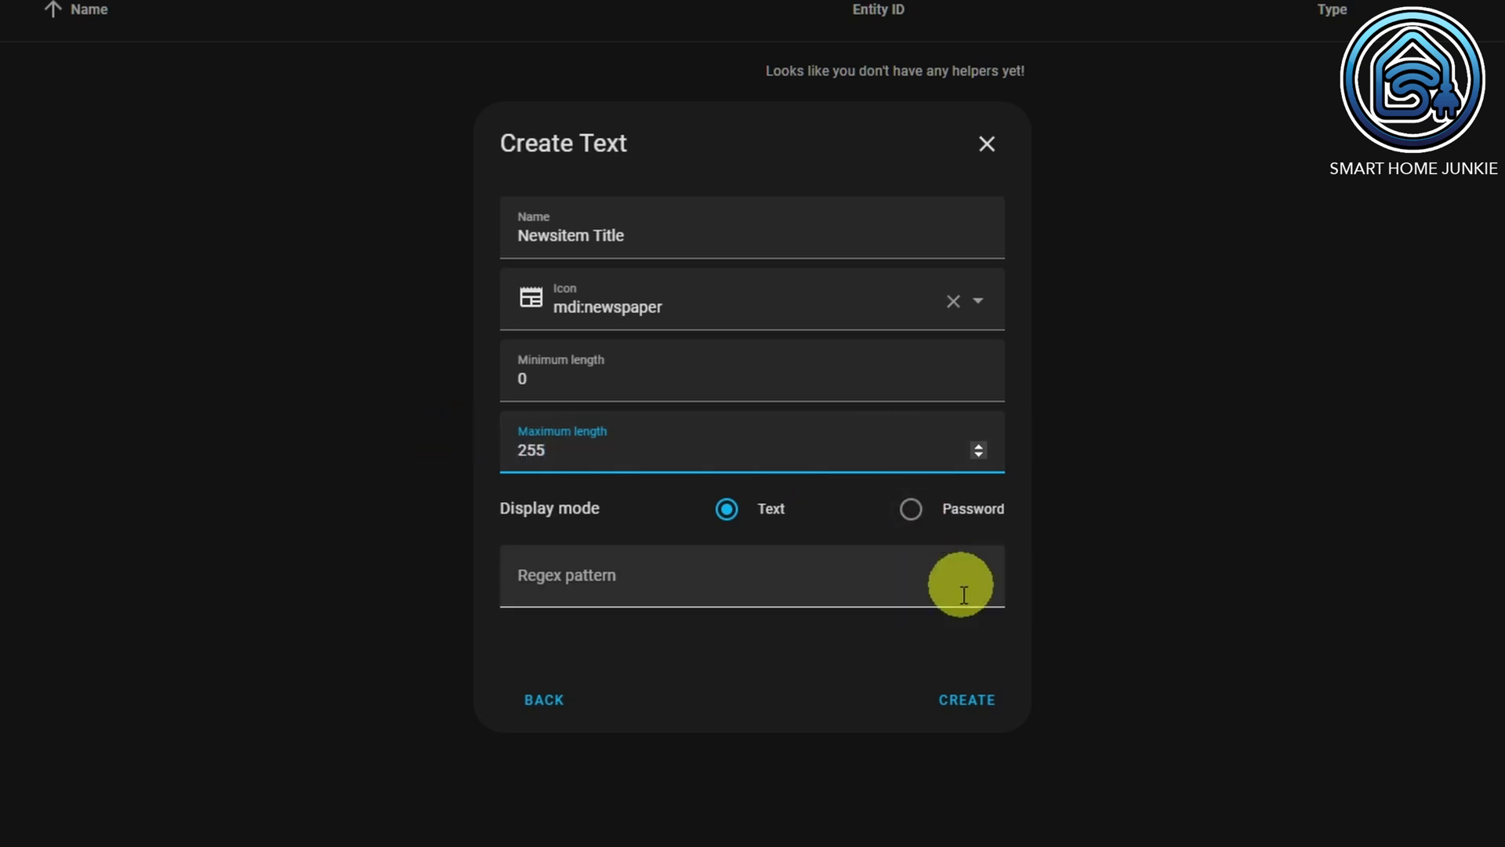
left_click(969, 700)
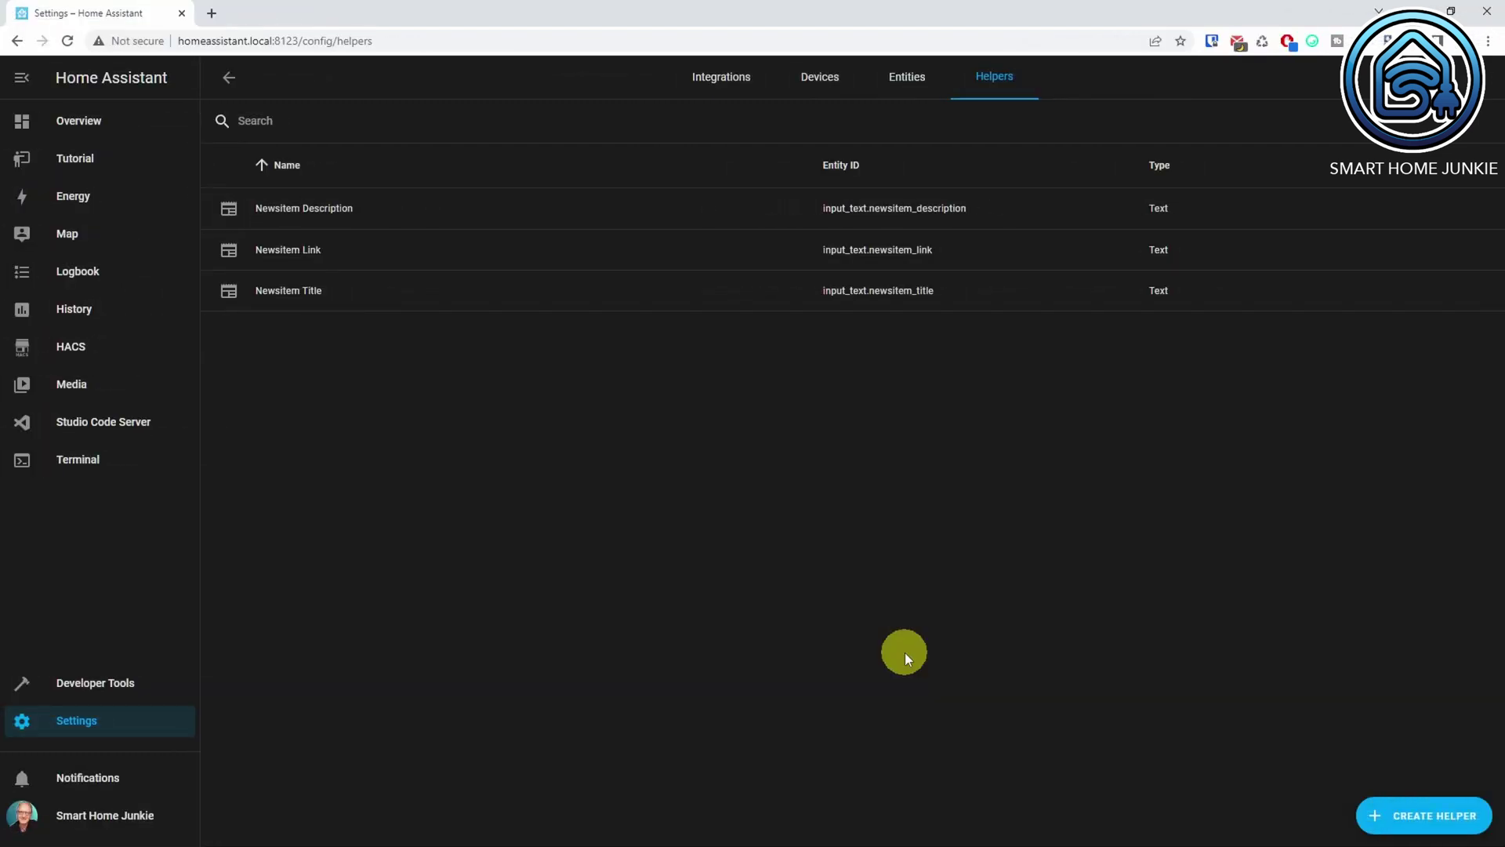
Step: Create a date and time helper named "Newsitem Date" with the icon mdi:clock and the Date and time input option
left_click(1480, 824)
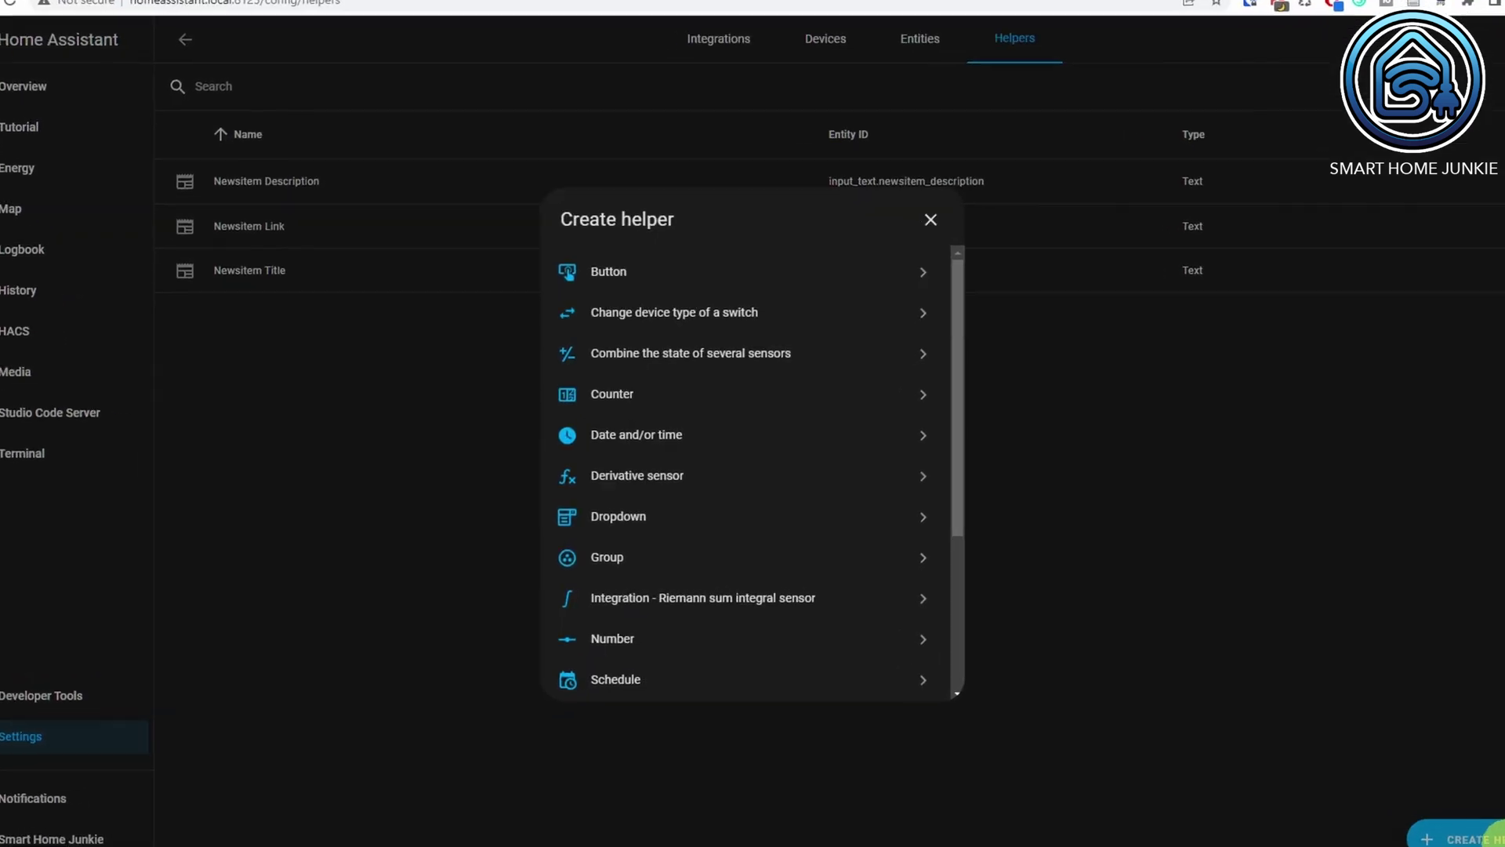
left_click(640, 410)
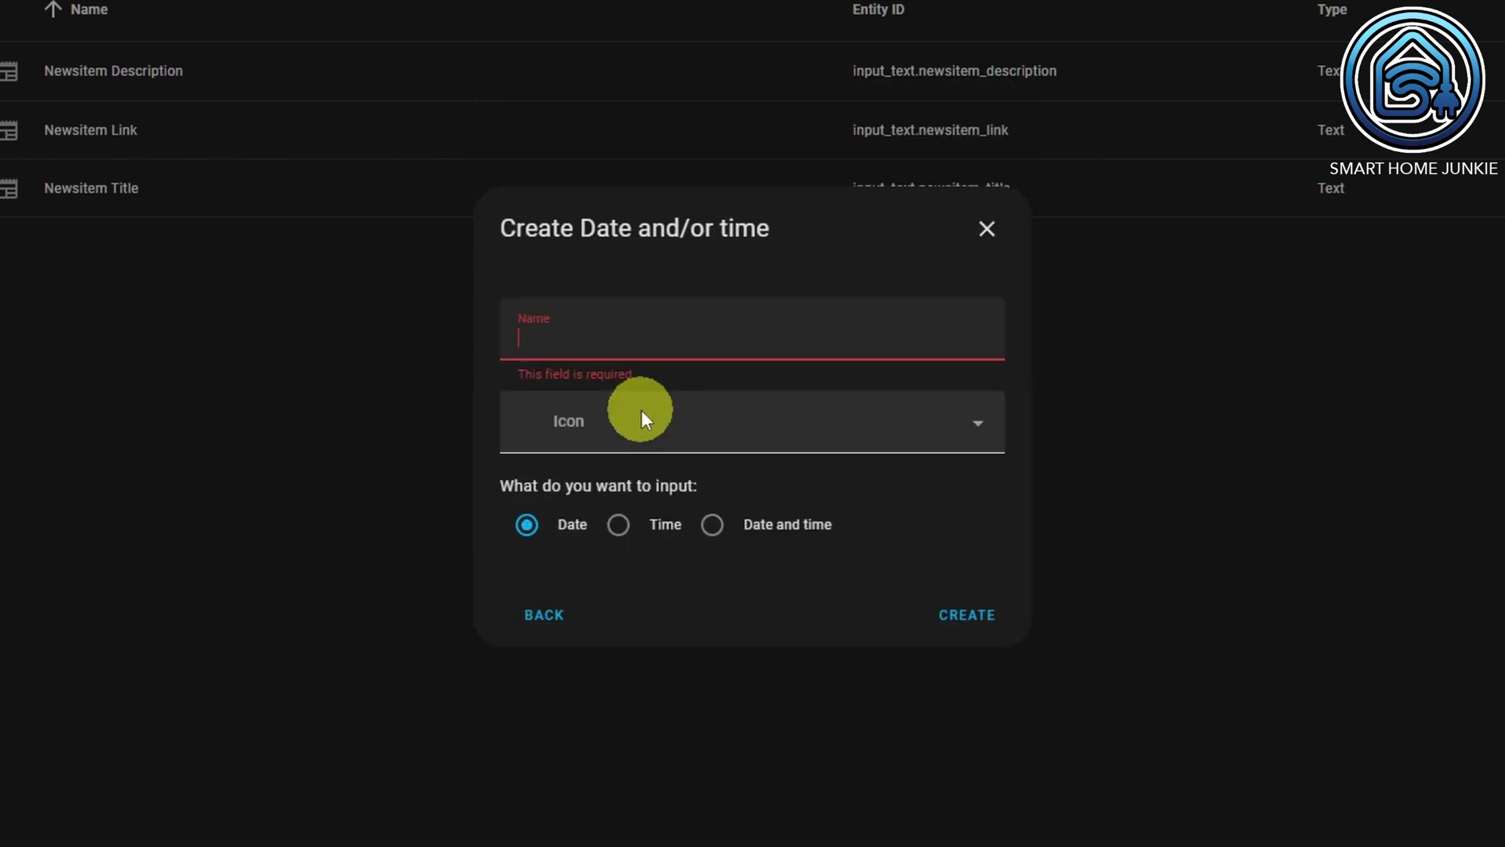
left_click(910, 343)
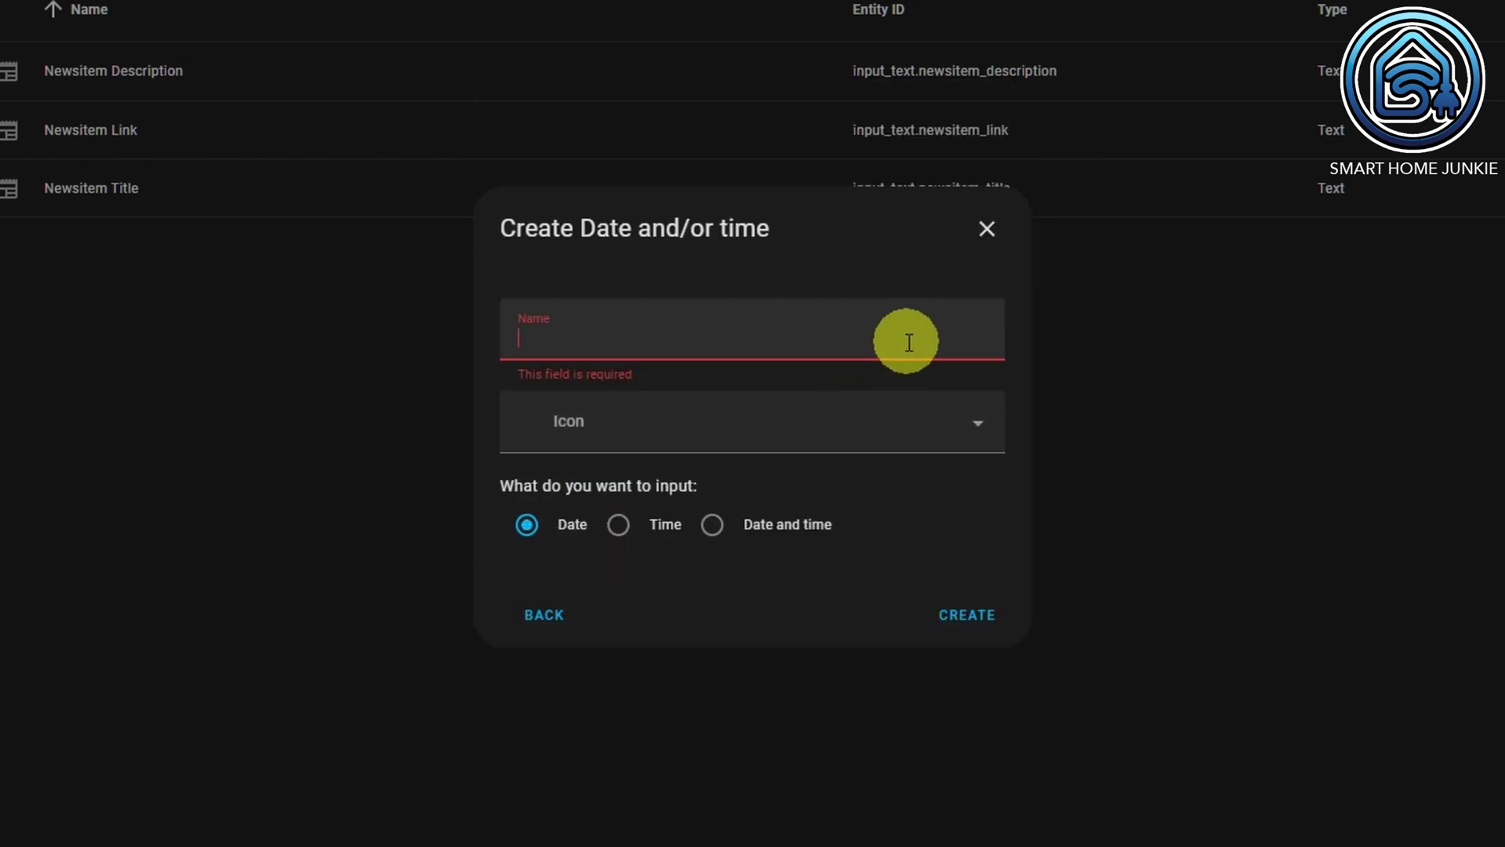
type("Newsi")
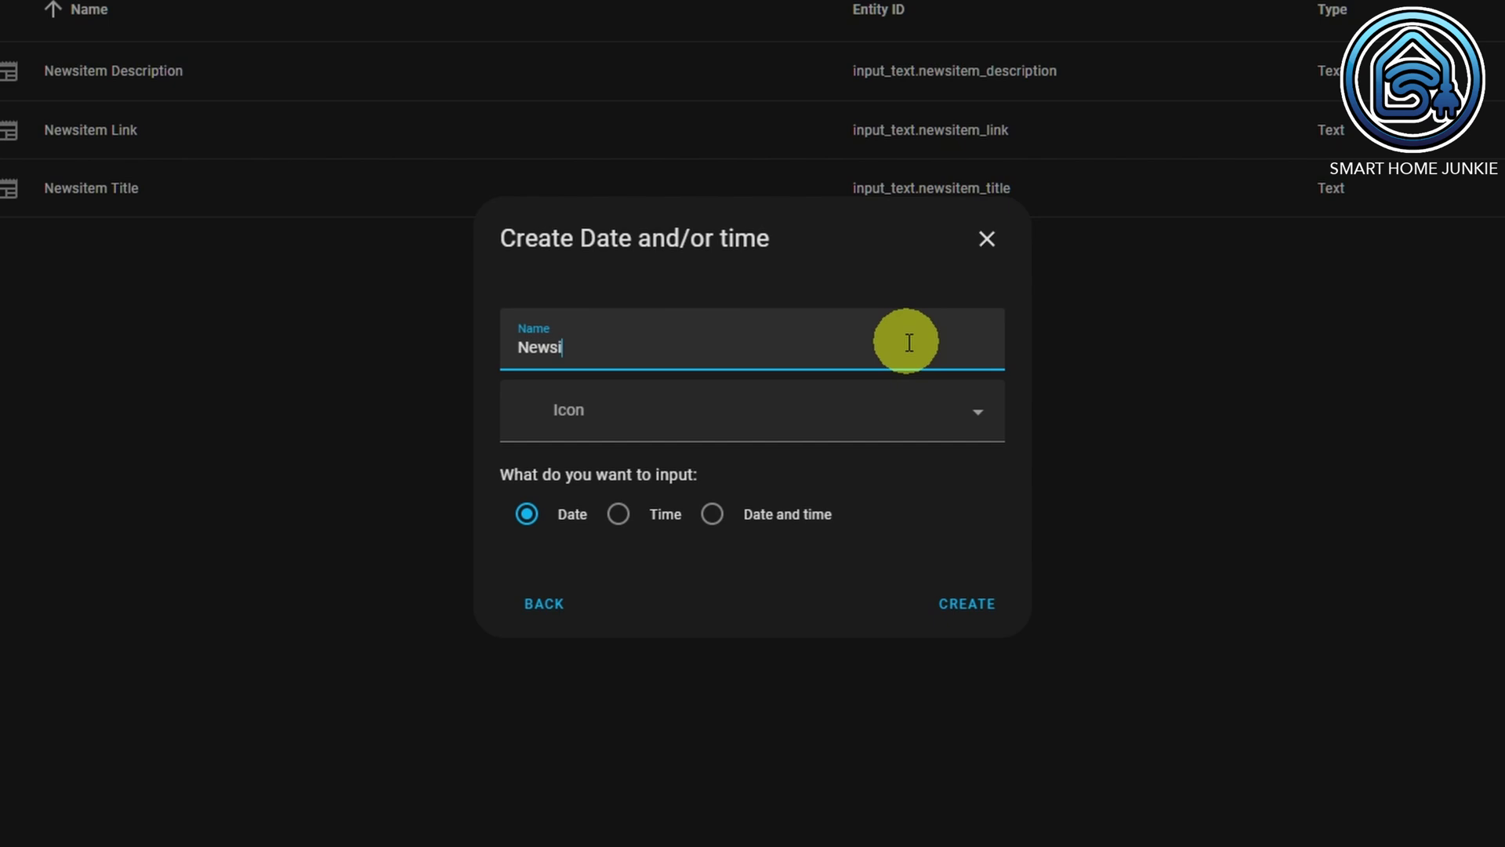
type("tem Date")
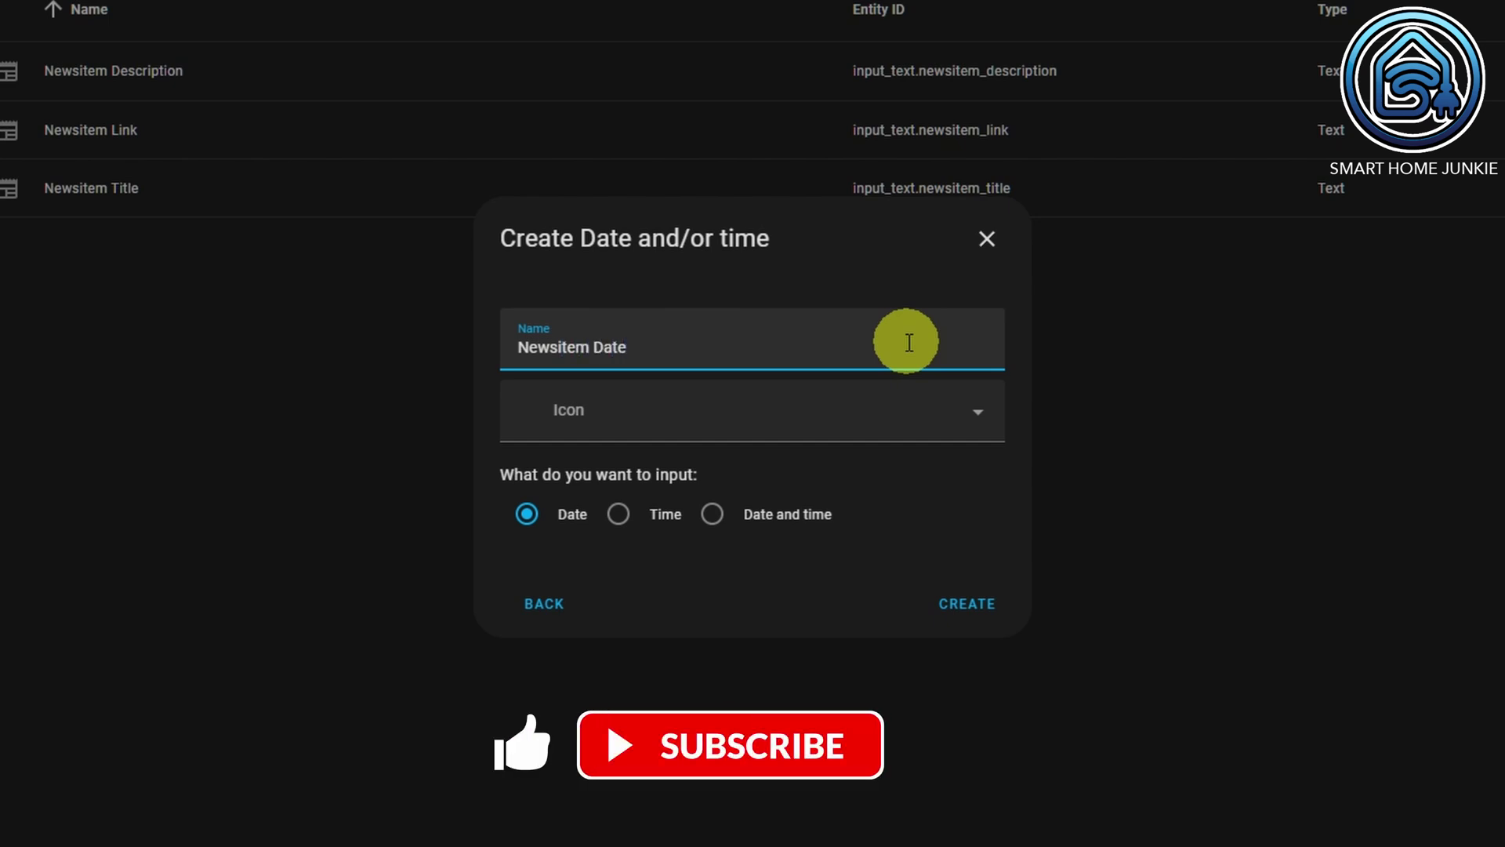
key("Tab")
type("mdi:clock")
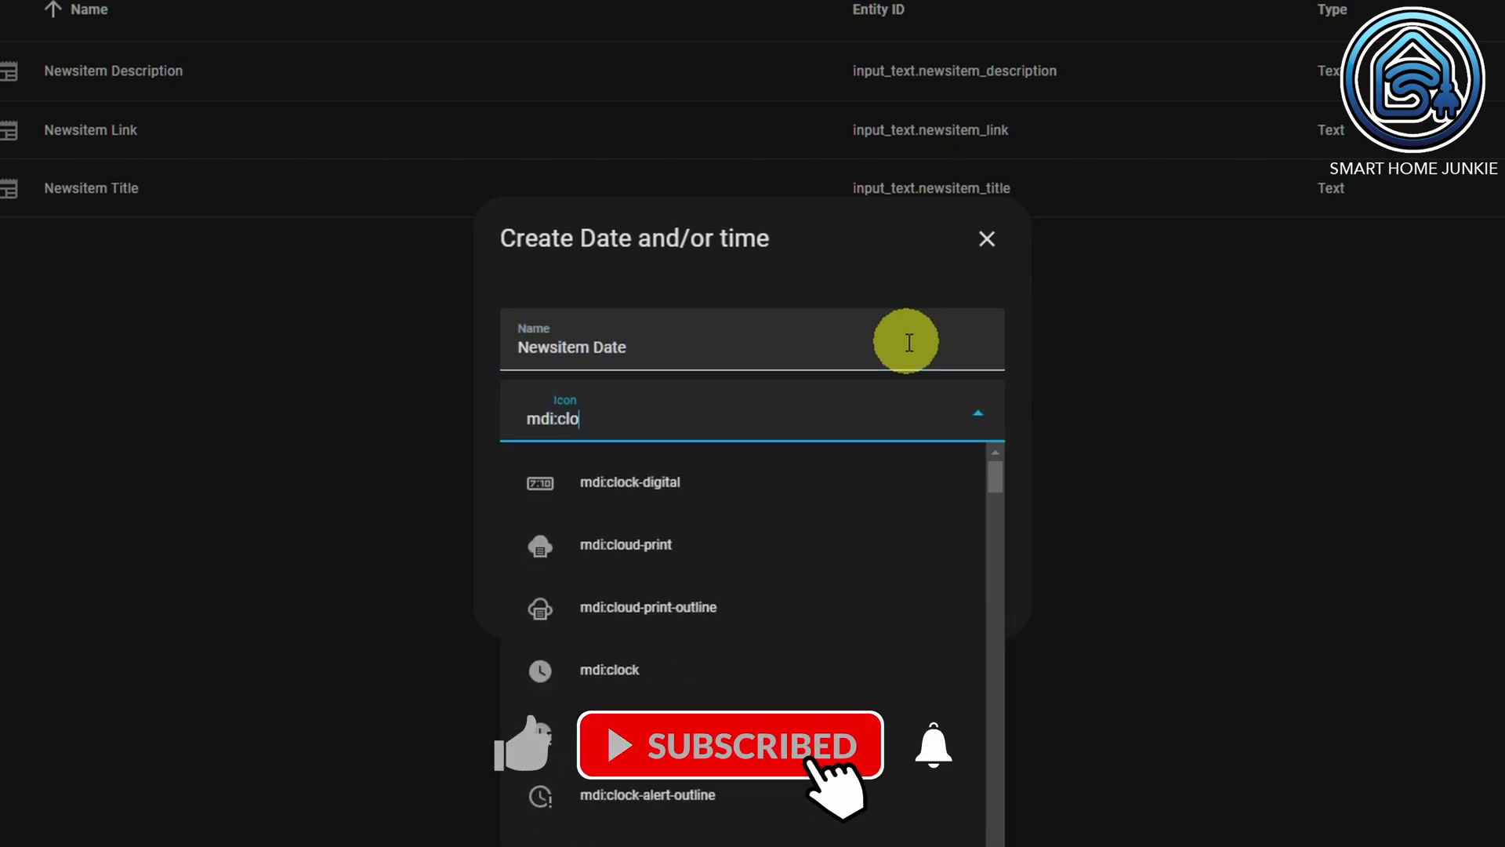
left_click(850, 549)
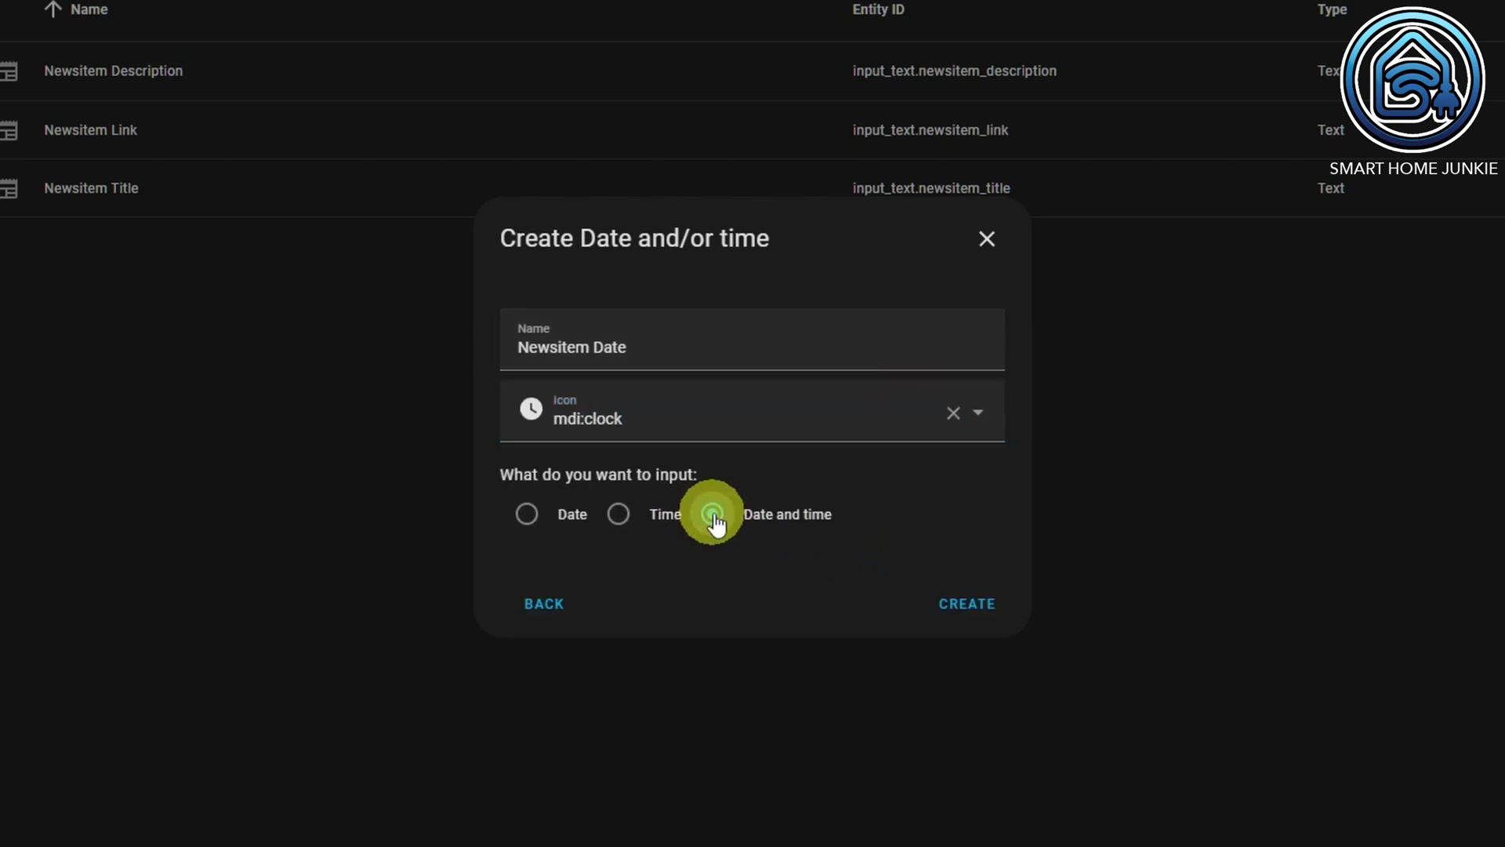
left_click(964, 604)
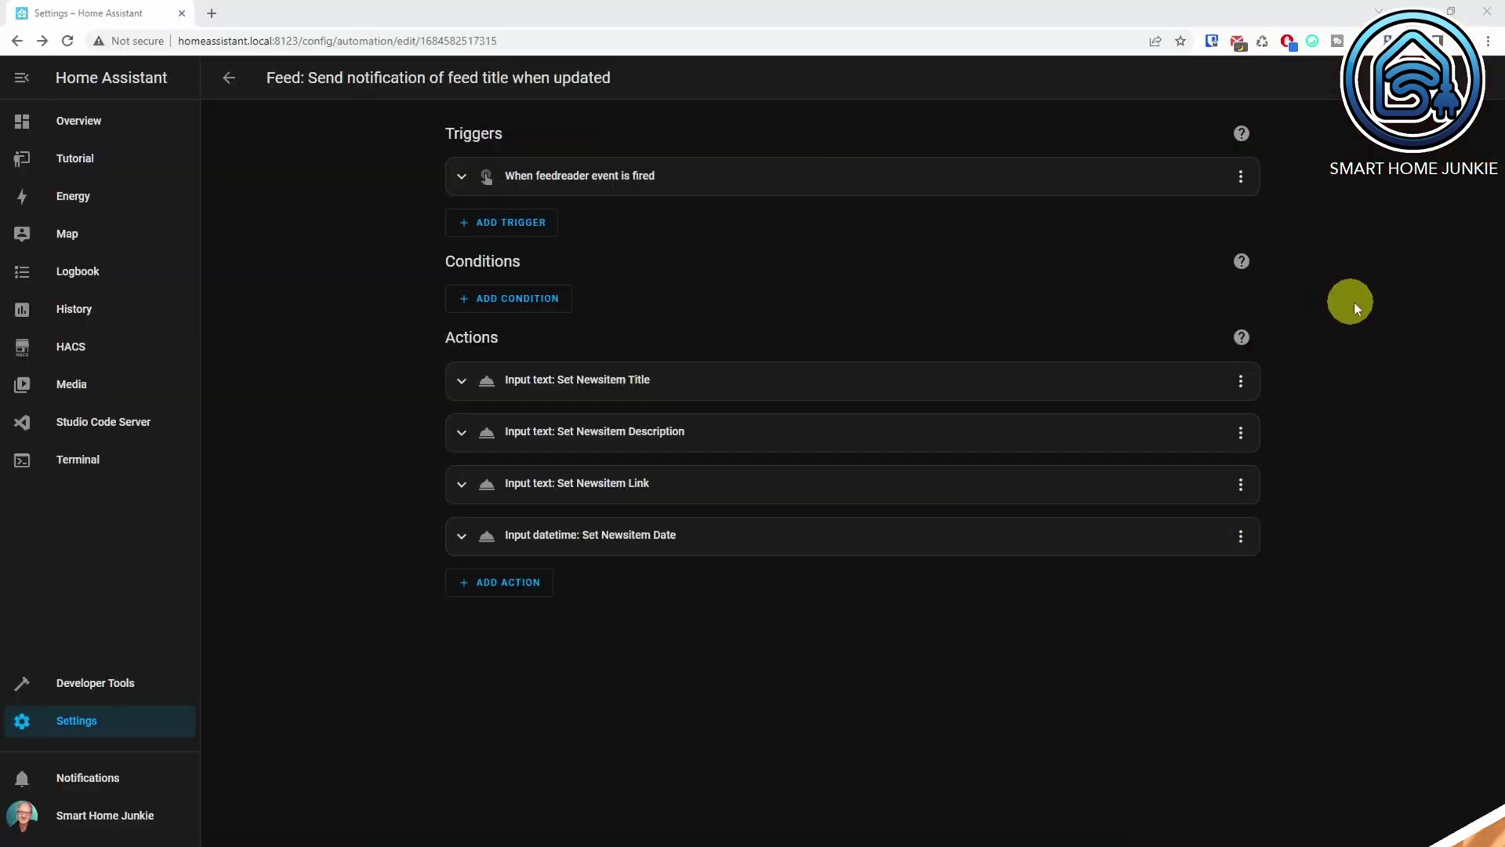
Step: Examine the feedreader event trigger and the Set Newsitem Title action in the feed notification automation
left_click(462, 178)
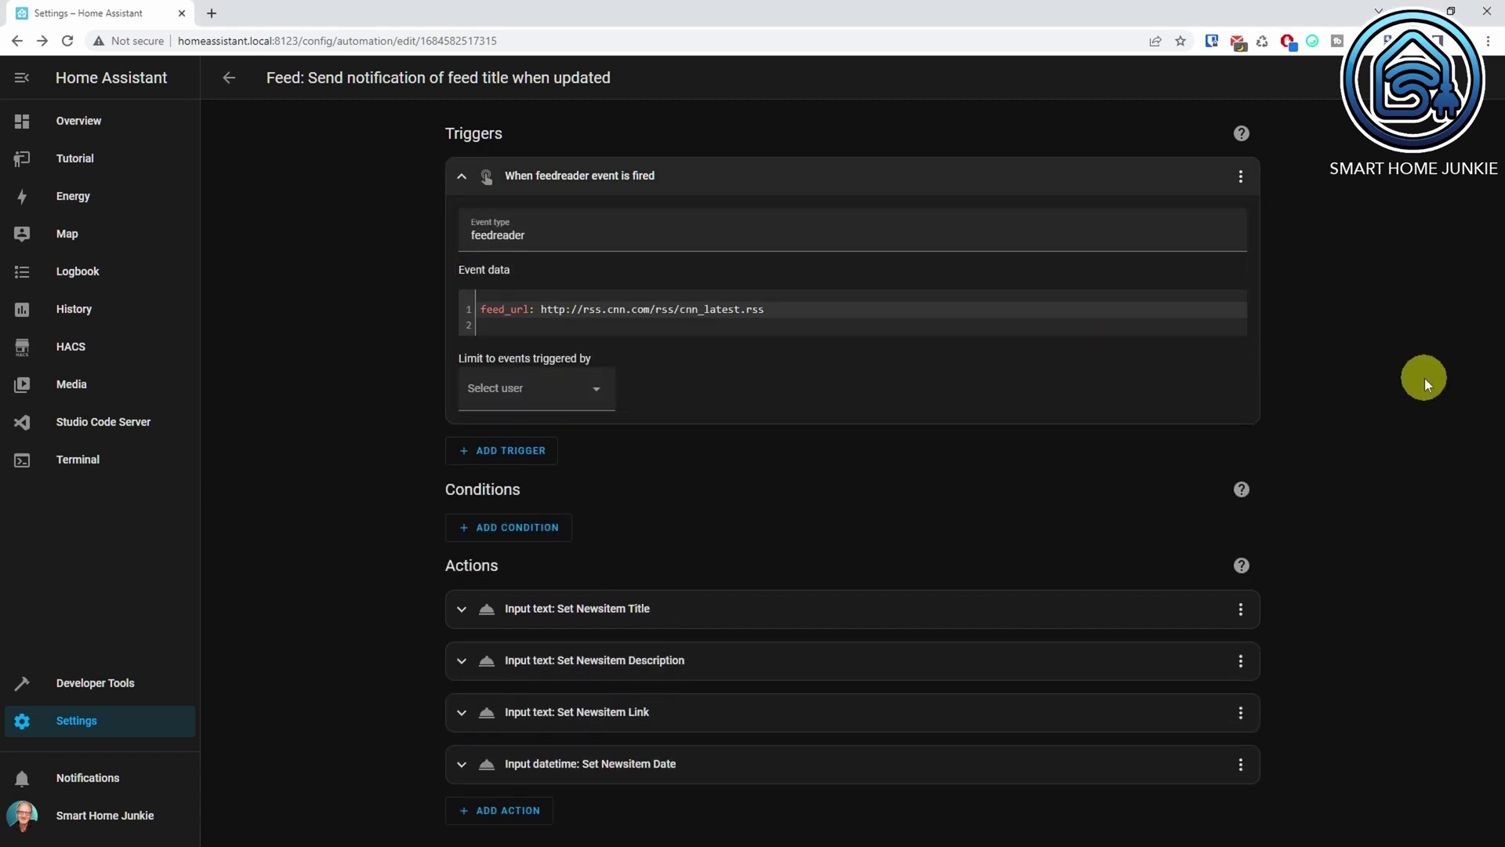
left_click(461, 611)
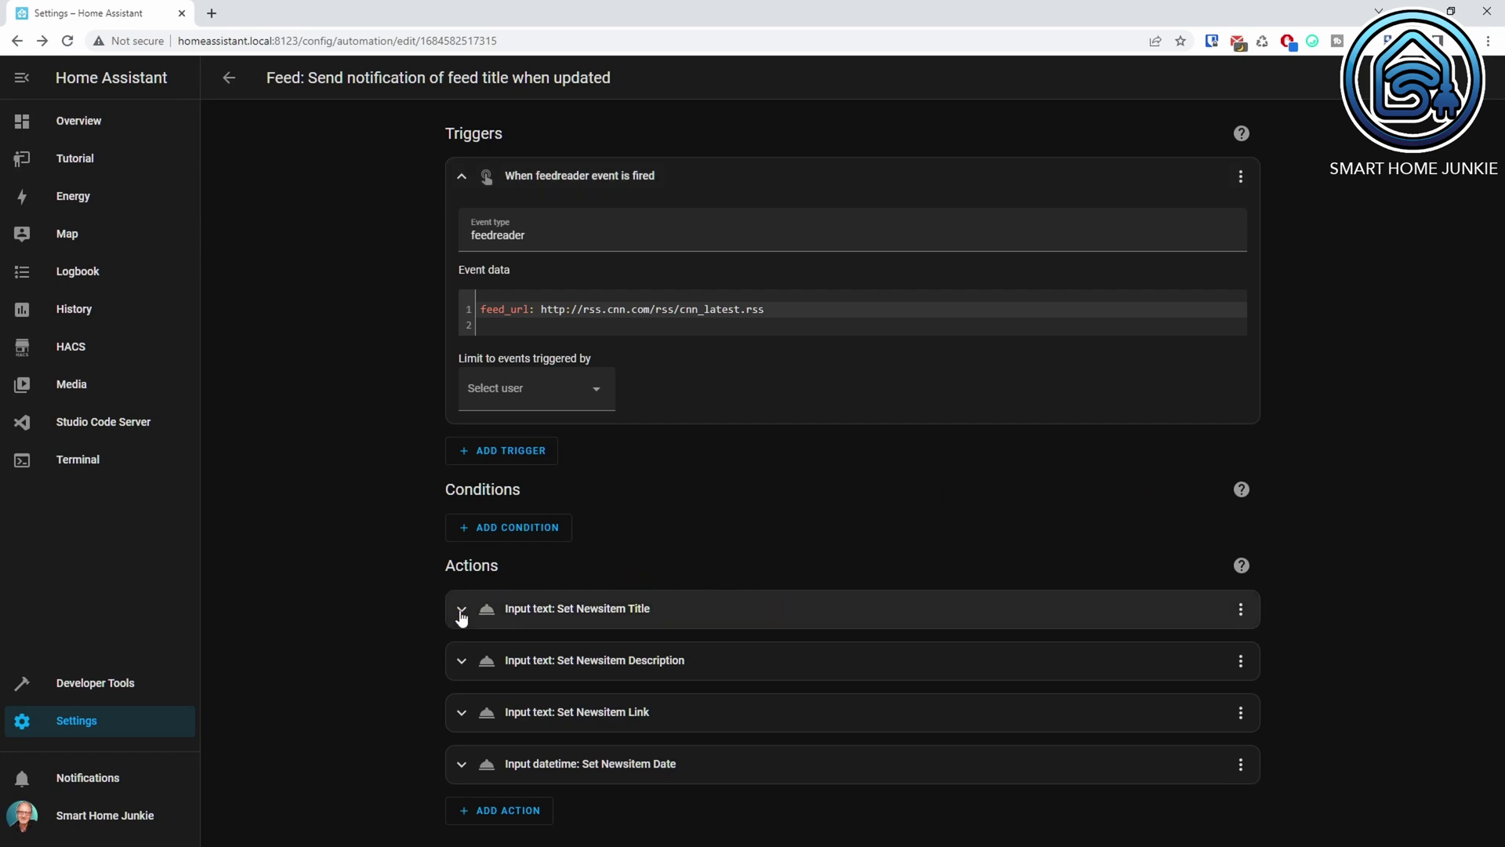
scroll(1374, 571, "down", 3)
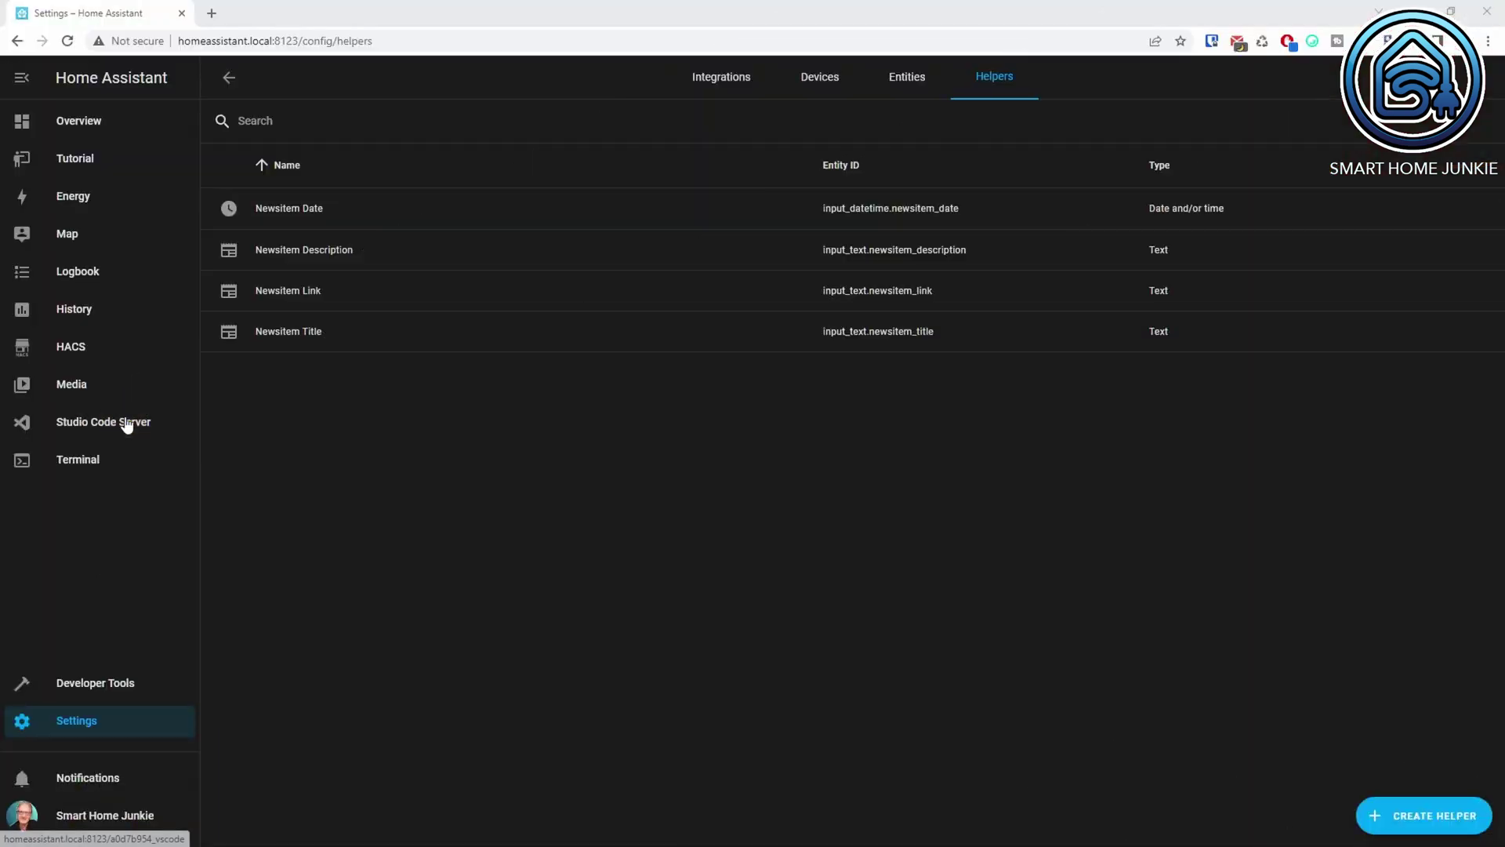
Step: Copy display_rss_feed.yaml into the blueprints/automation/smarthomejunkie folder in Studio Code Server, and reload the automations from the Developer Tools
left_click(130, 424)
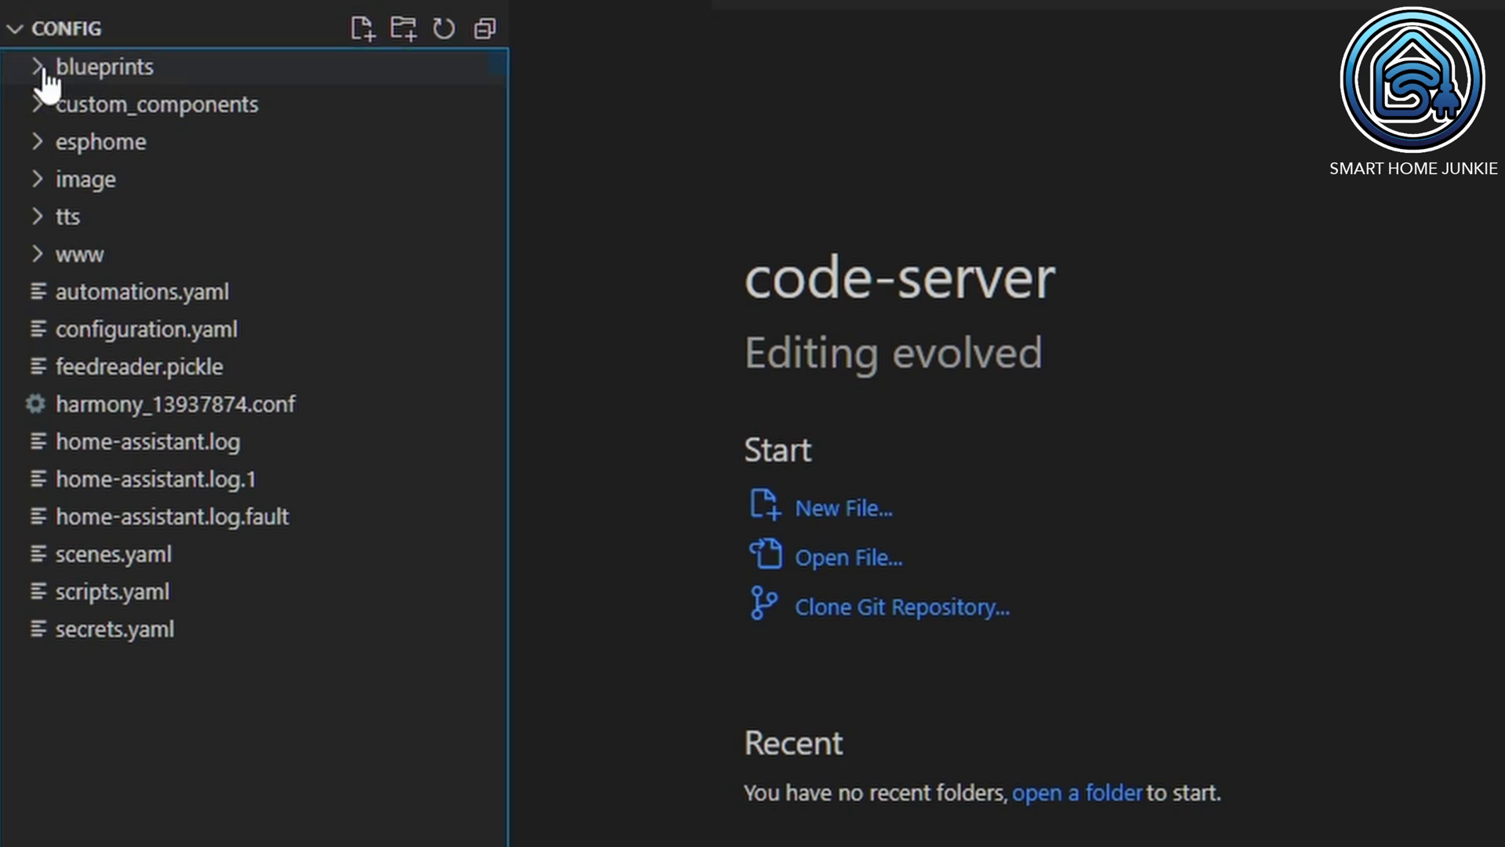
left_click(49, 79)
left_click(51, 108)
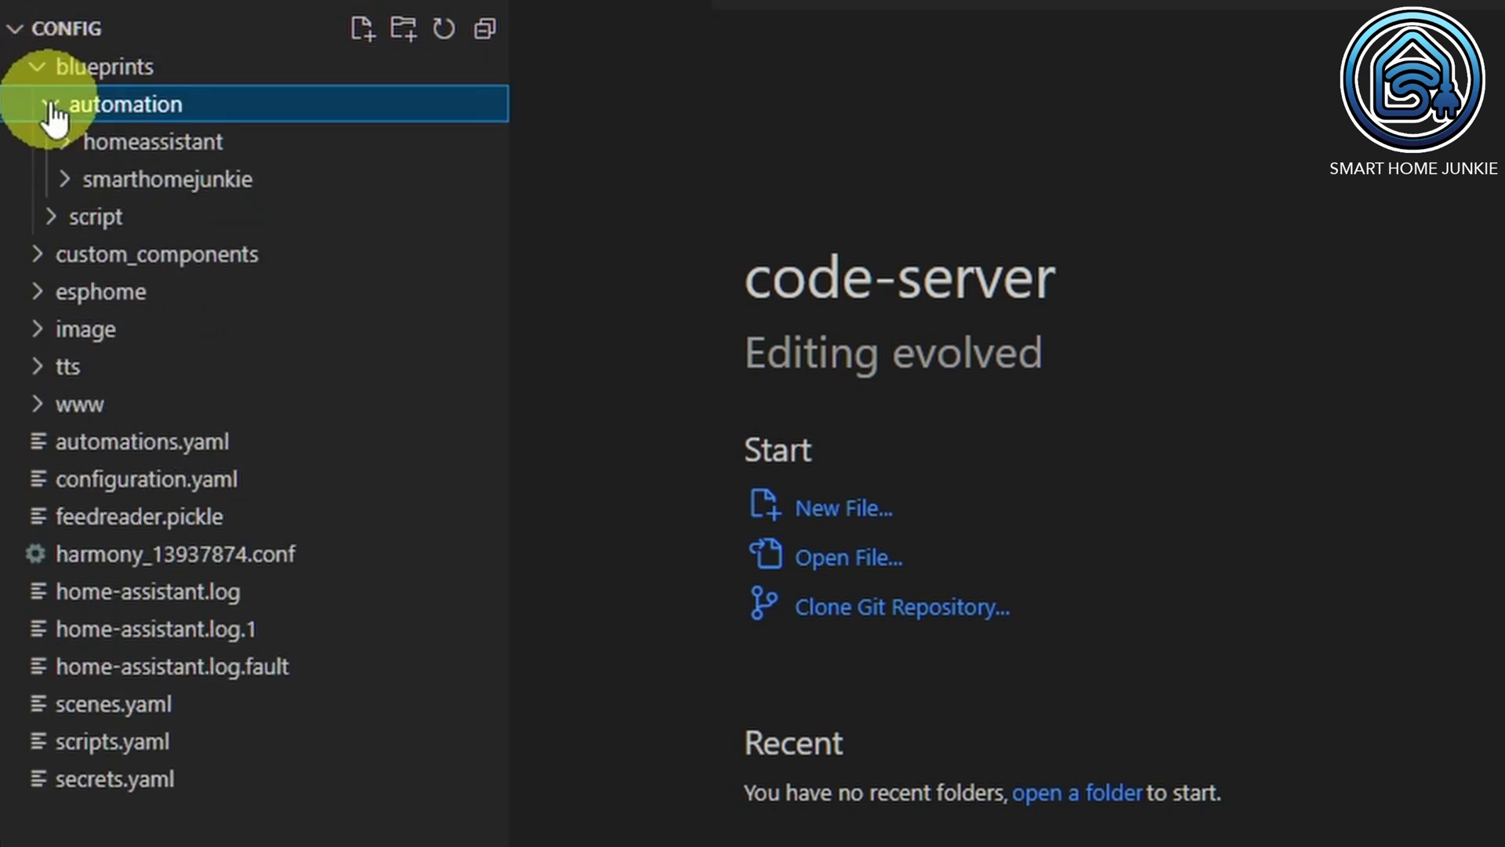
left_click(195, 180)
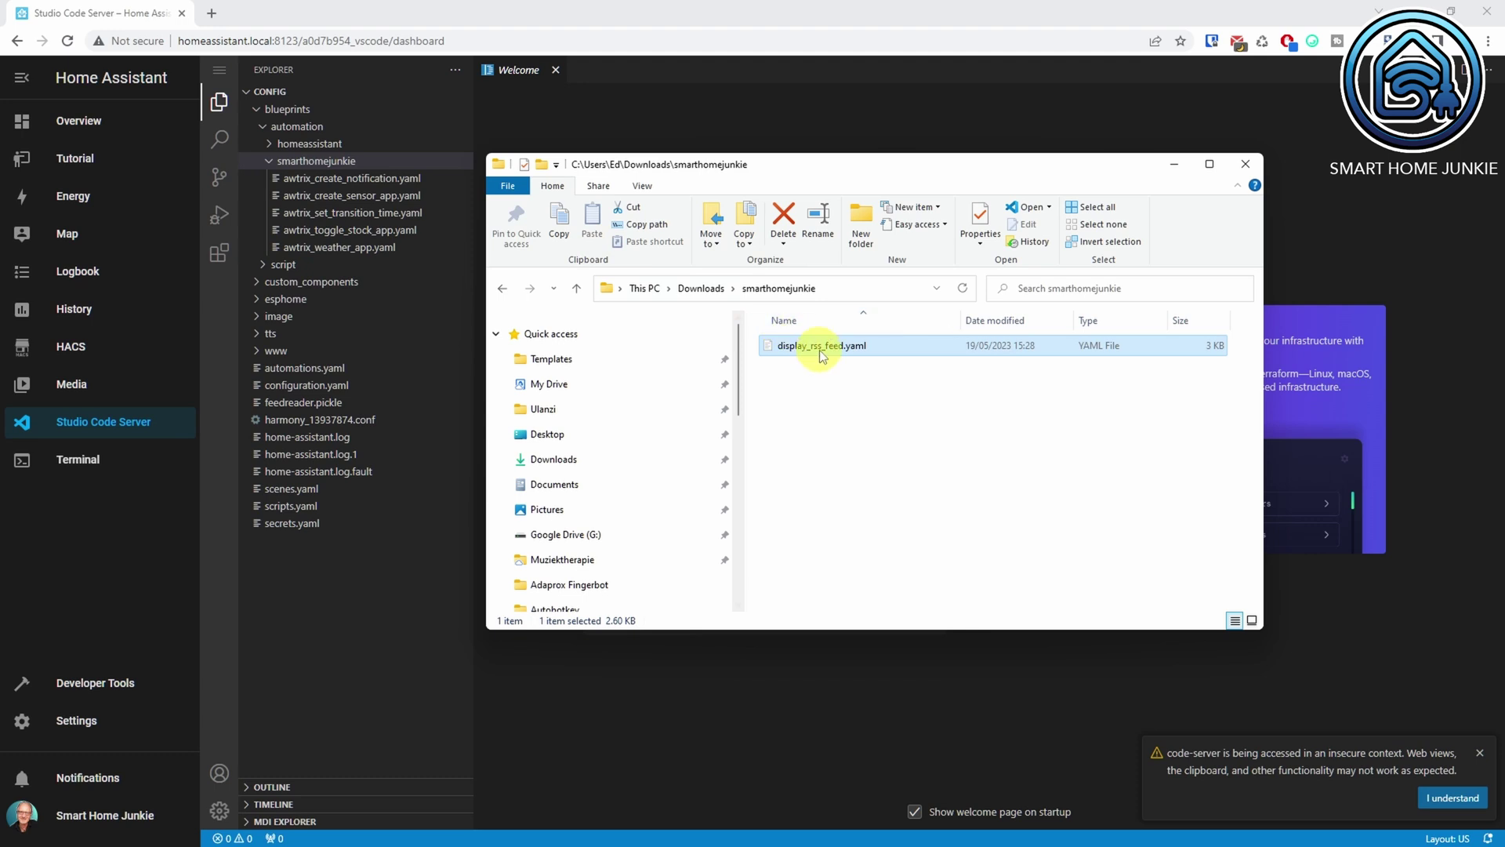
left_click_drag(820, 349, 328, 167)
left_click(94, 687)
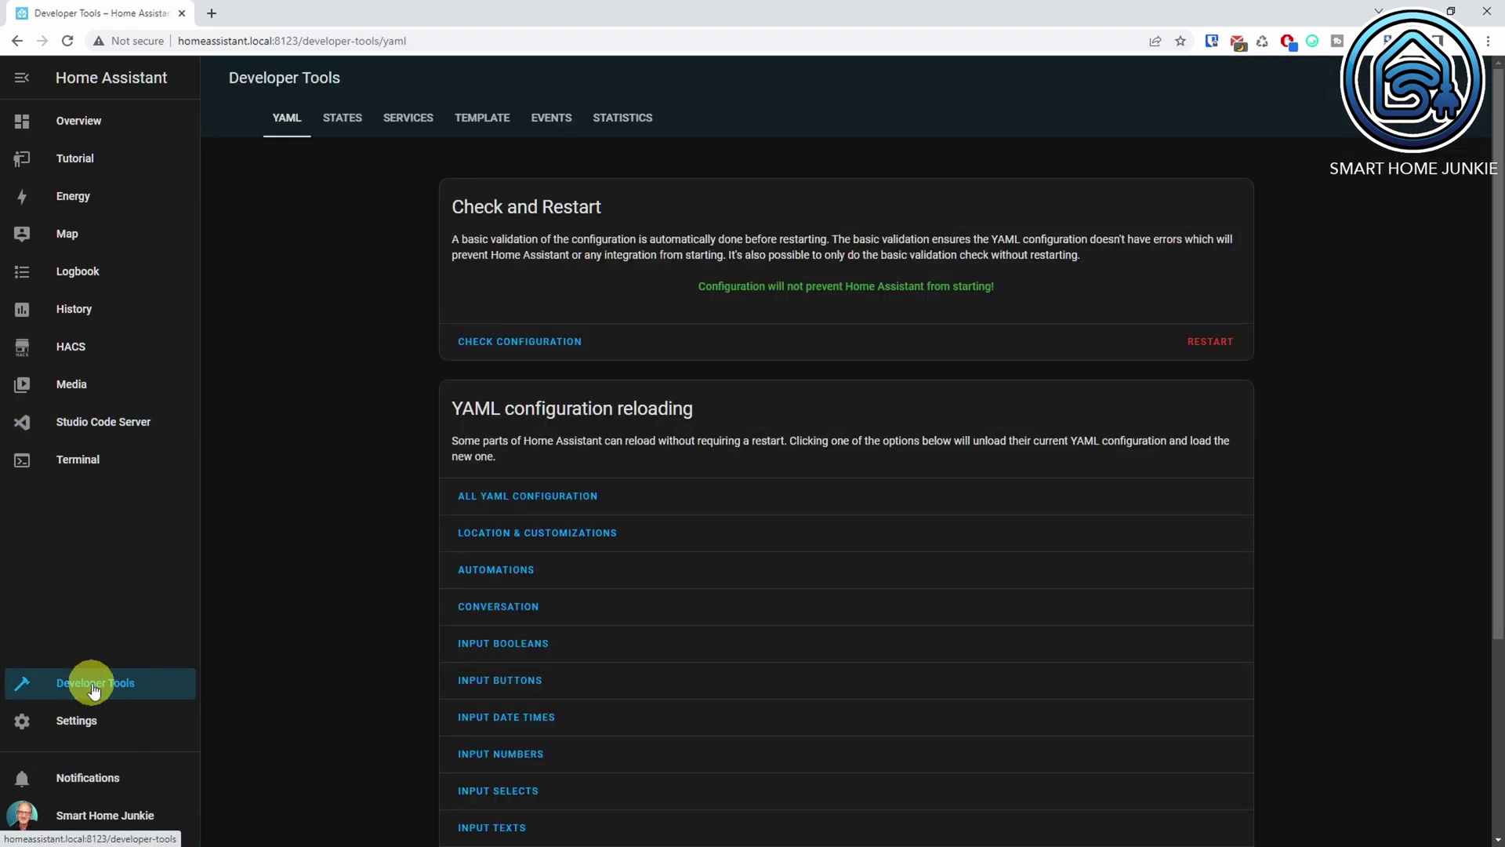
left_click(476, 563)
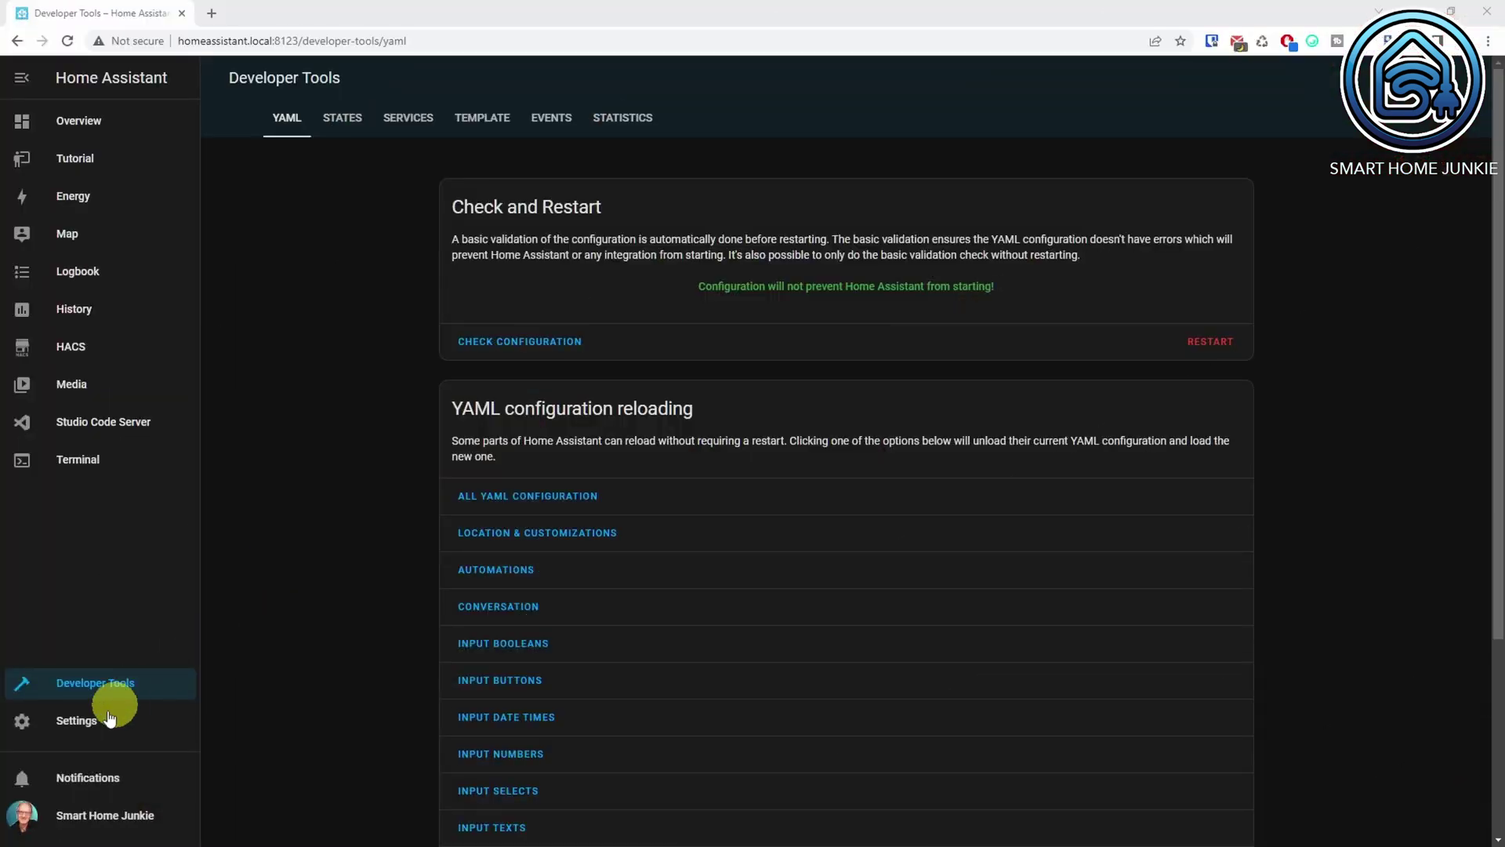
left_click(91, 721)
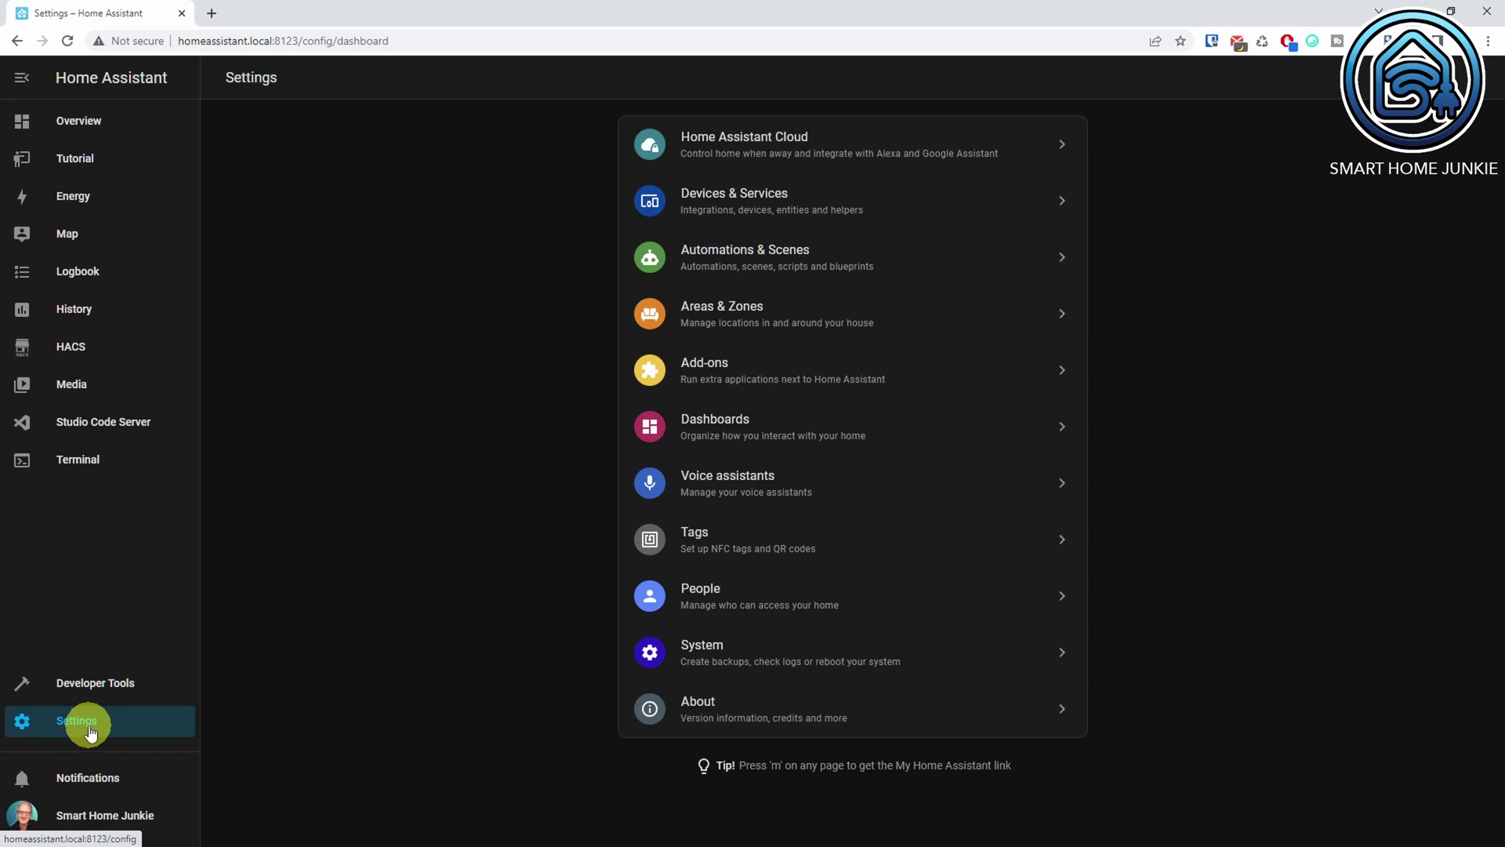
left_click(816, 246)
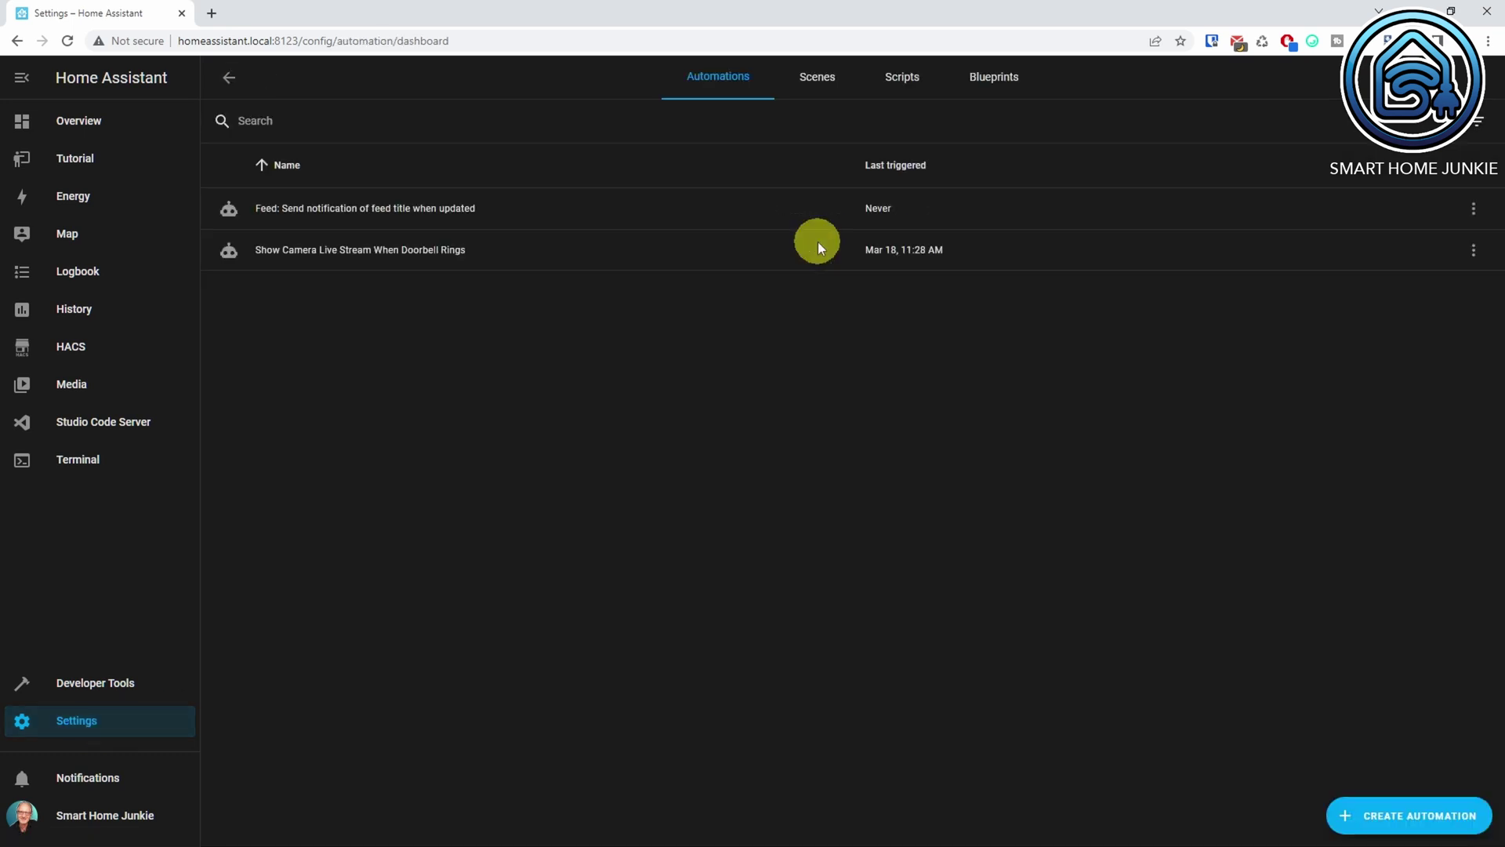
left_click(1401, 819)
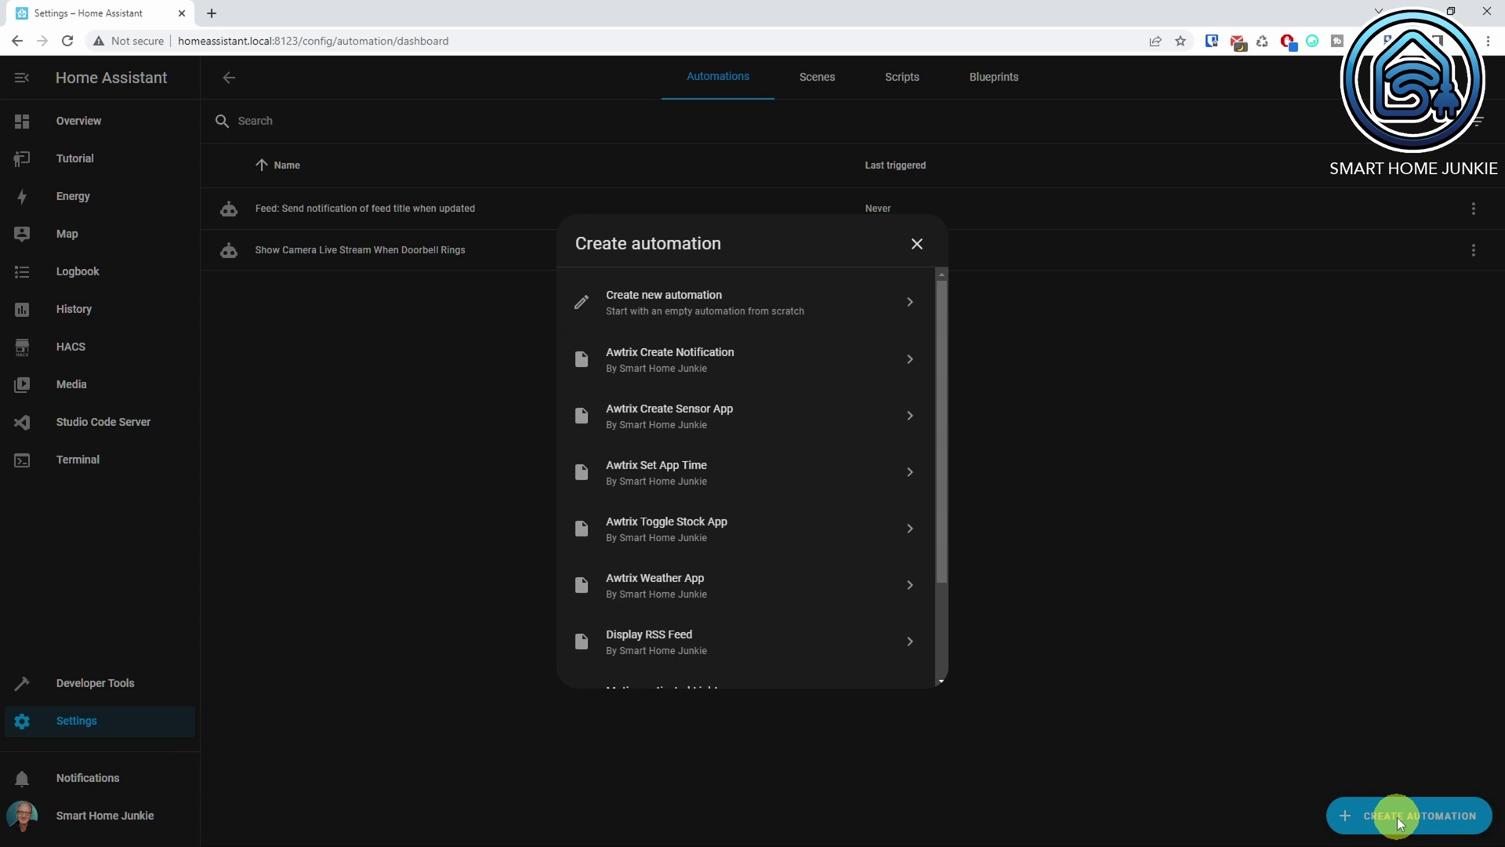
left_click(687, 640)
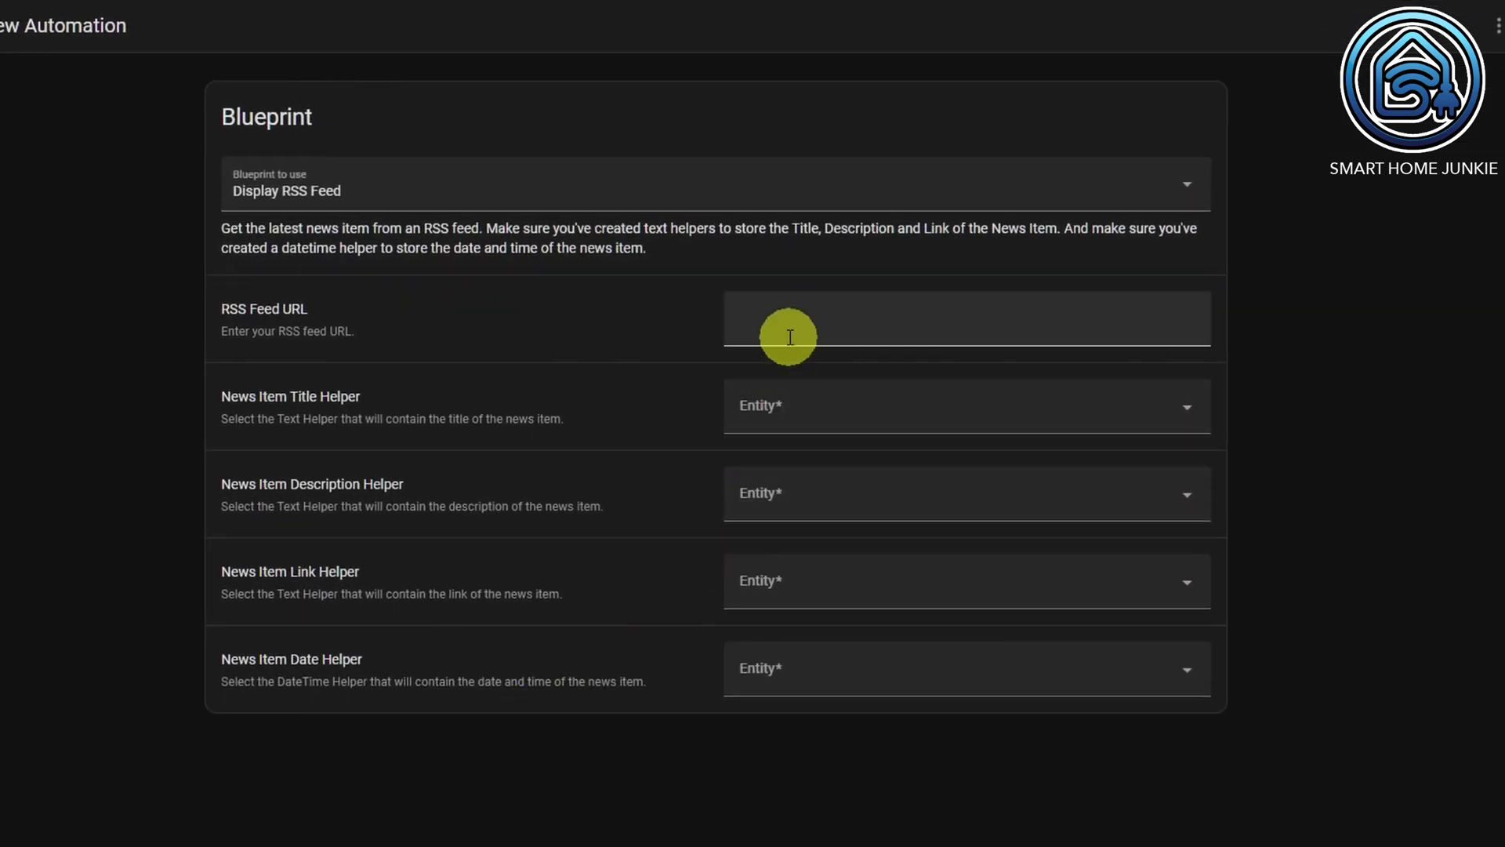
left_click(791, 317)
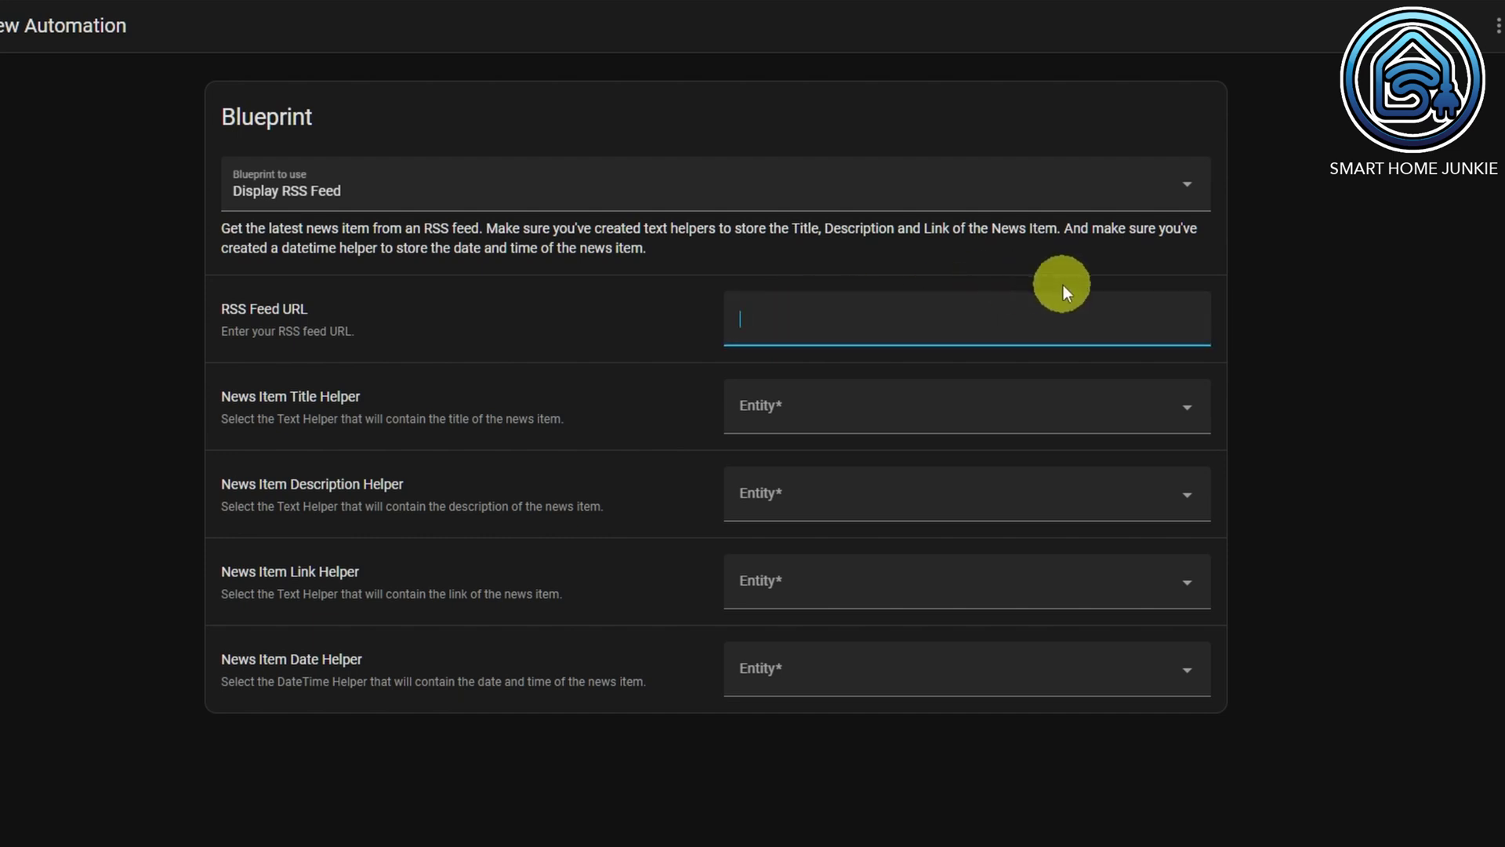
type("http://rss.cnn.com/rss/cnn_latest.rss")
Step: Assign Newsitem Title, Newsitem Description, Newsitem Link and Newsitem Date to the blueprint's matching news item helpers
left_click(1066, 398)
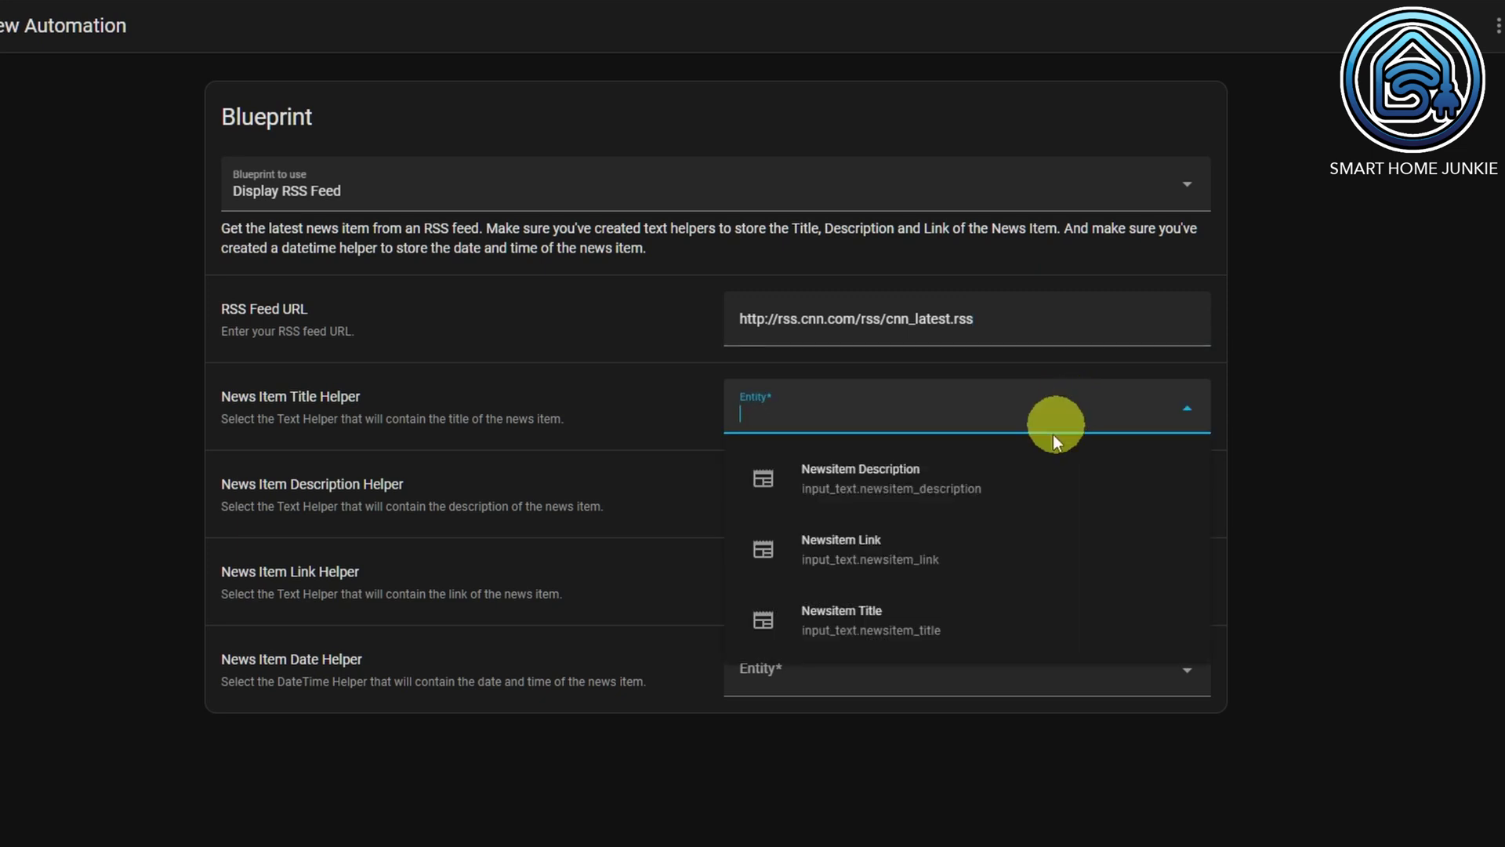
left_click(968, 628)
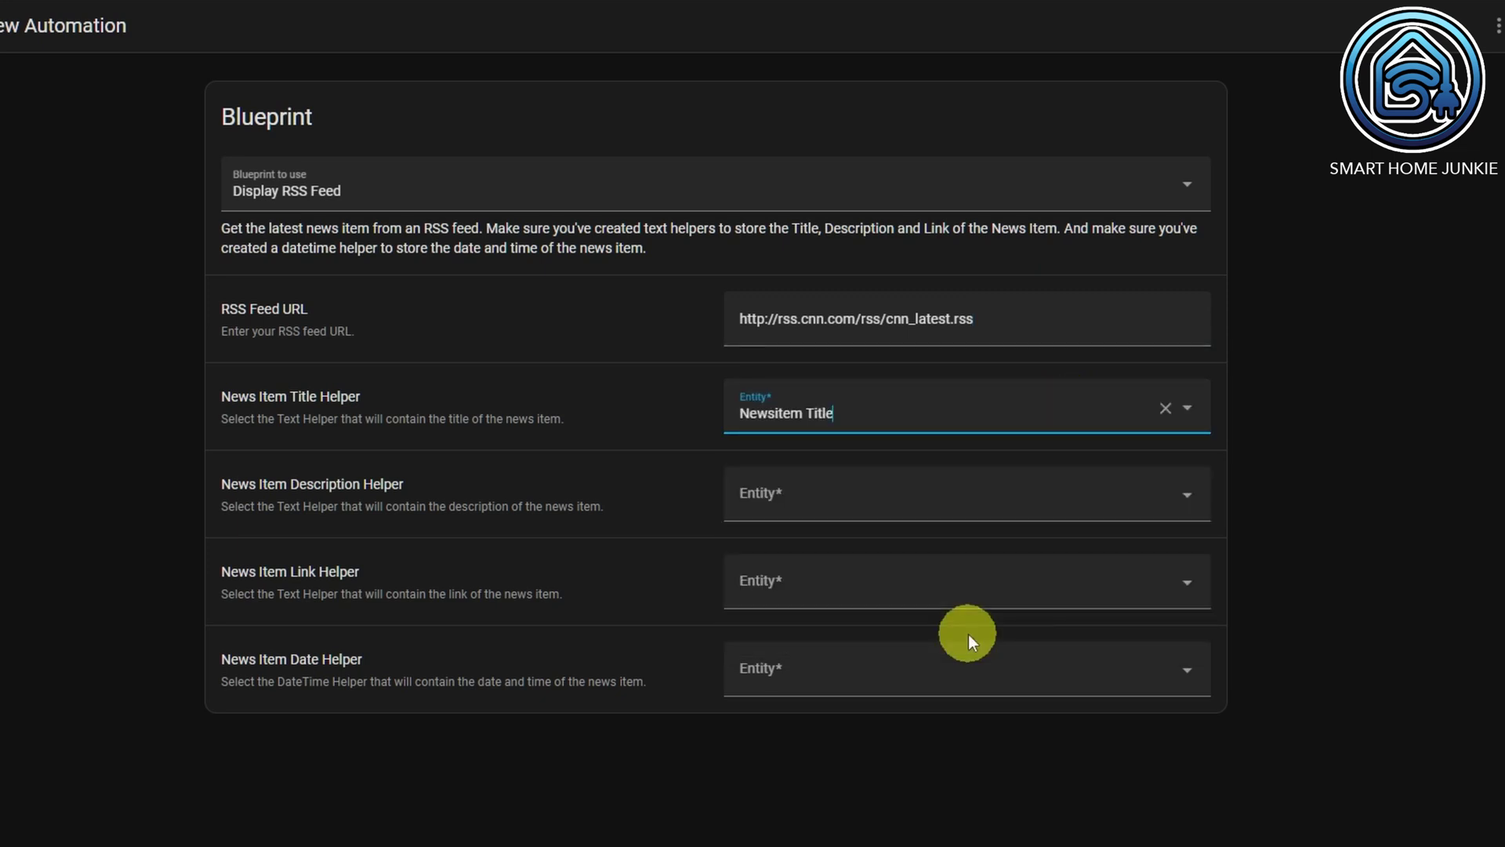
left_click(1050, 494)
left_click(976, 564)
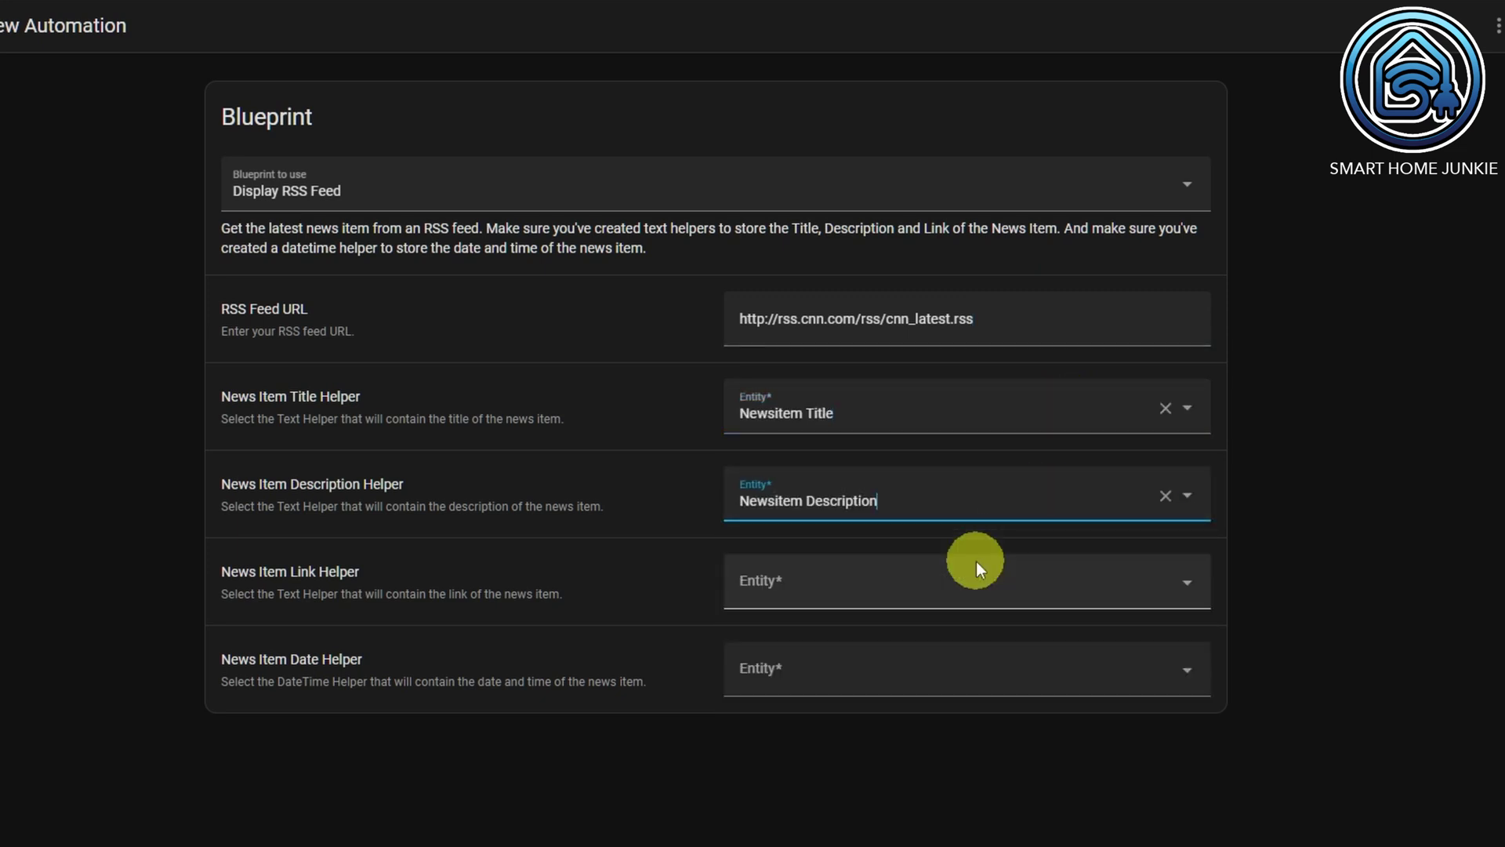
left_click(976, 586)
left_click(918, 724)
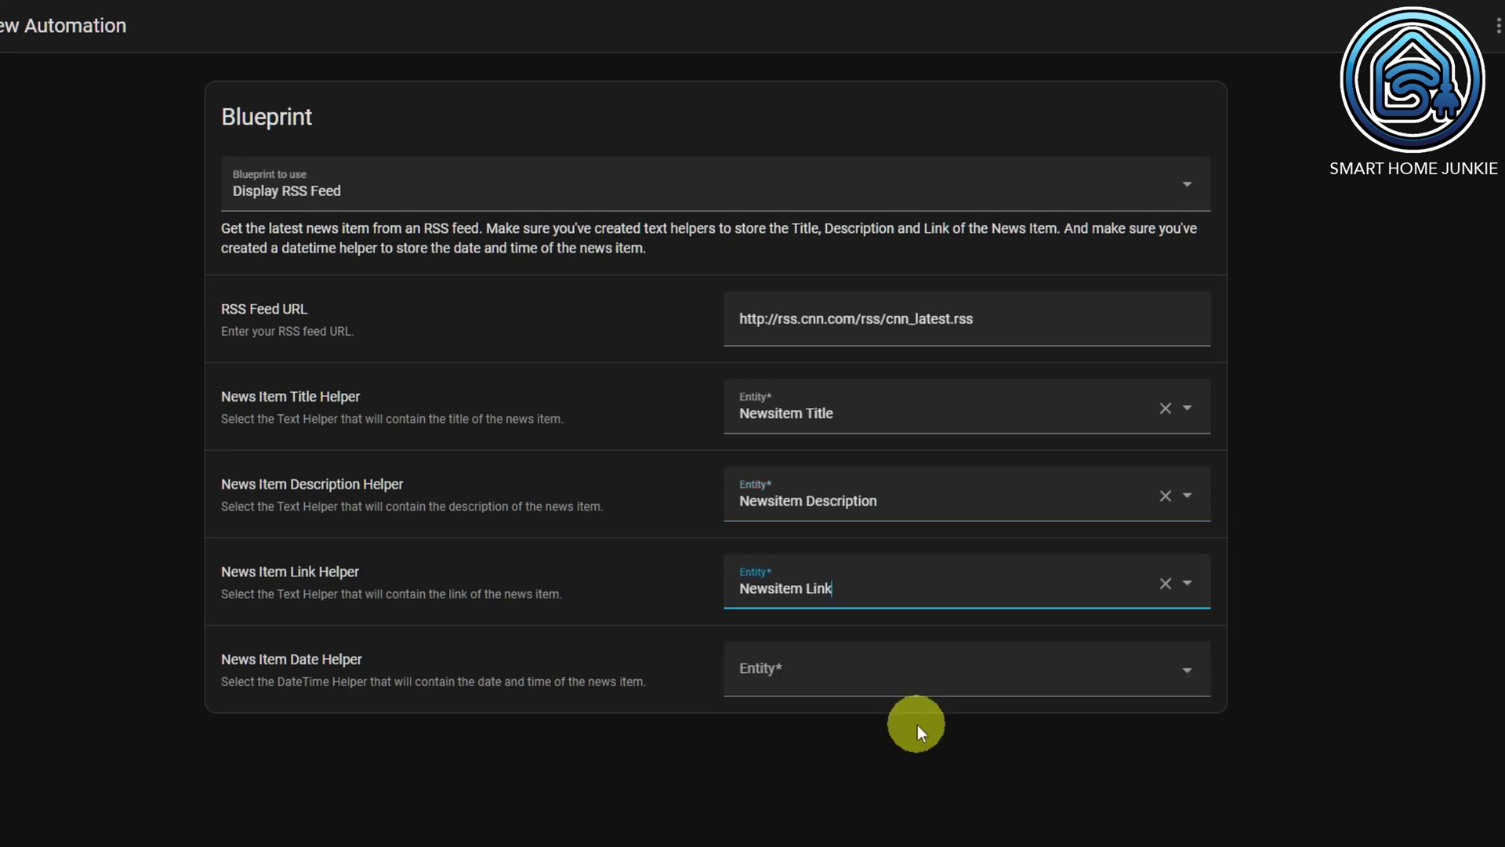
left_click(947, 676)
left_click(936, 733)
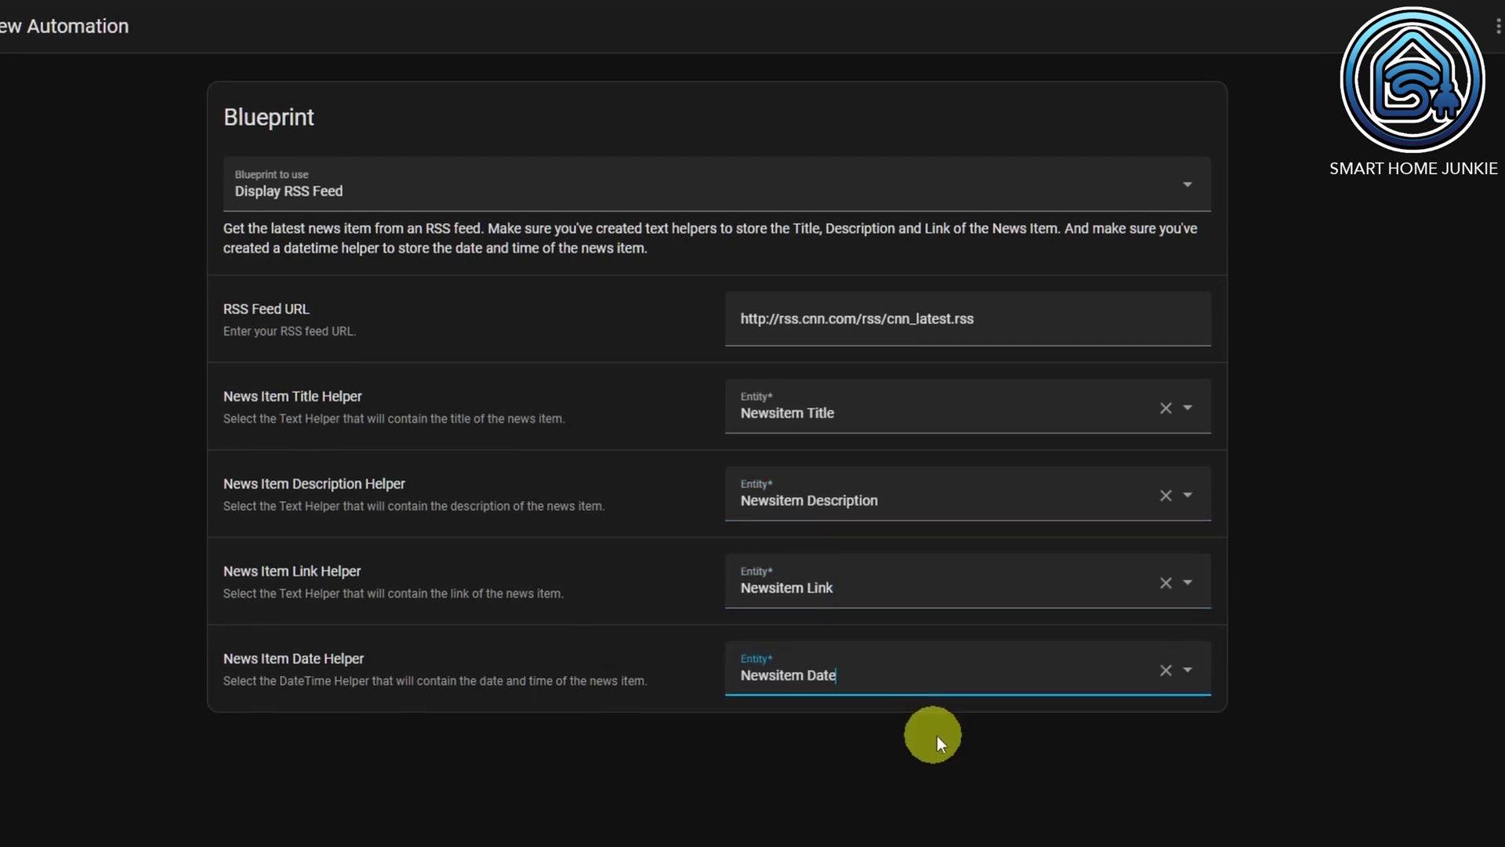
Step: Save the automation under the name "RSS: Show CNN Feed Item"
left_click(1462, 818)
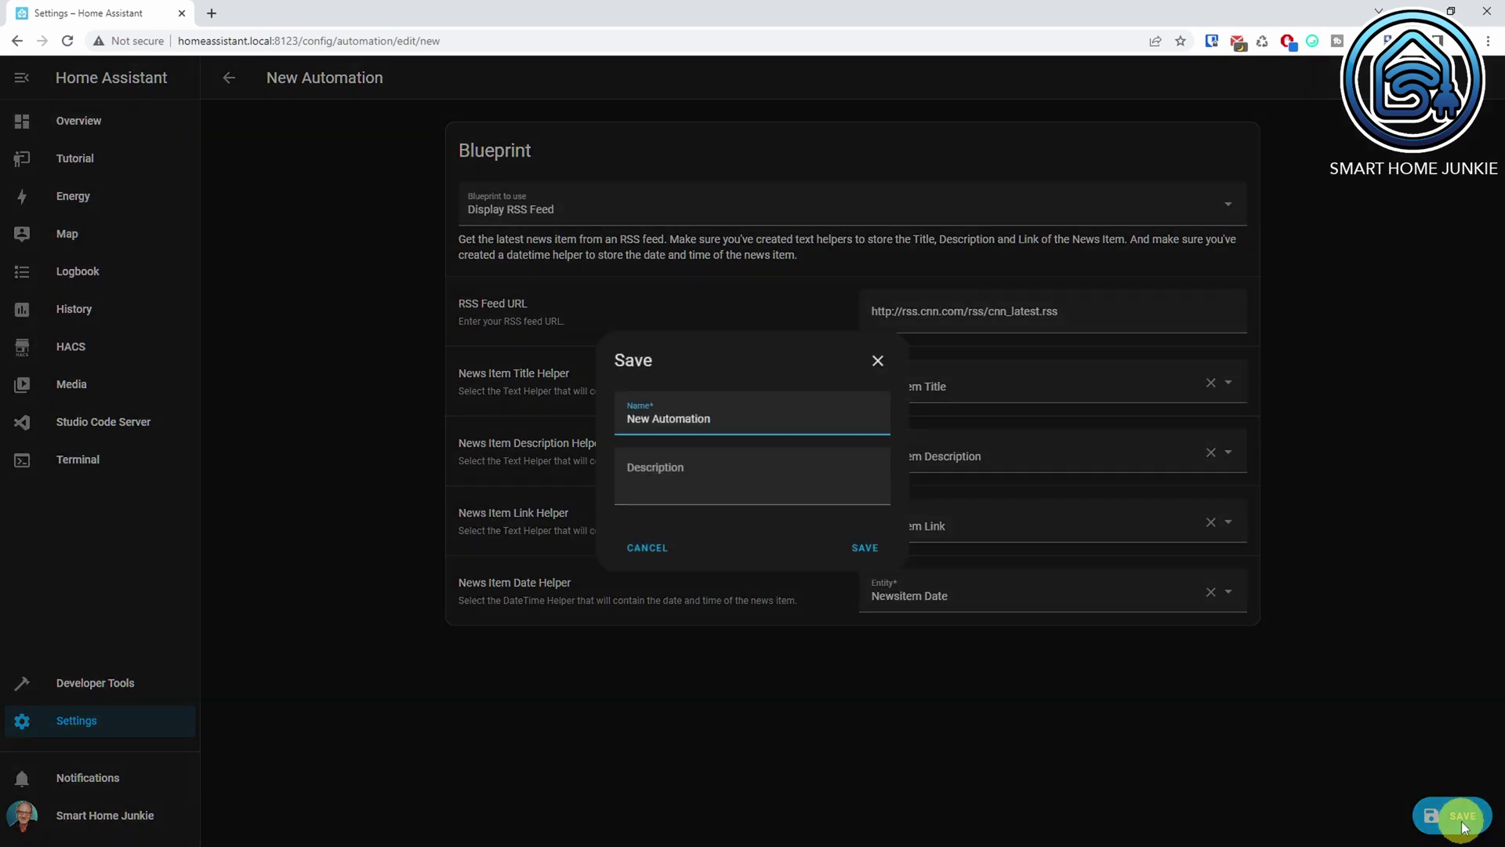
left_click(680, 421)
left_click_drag(780, 425, 860, 417)
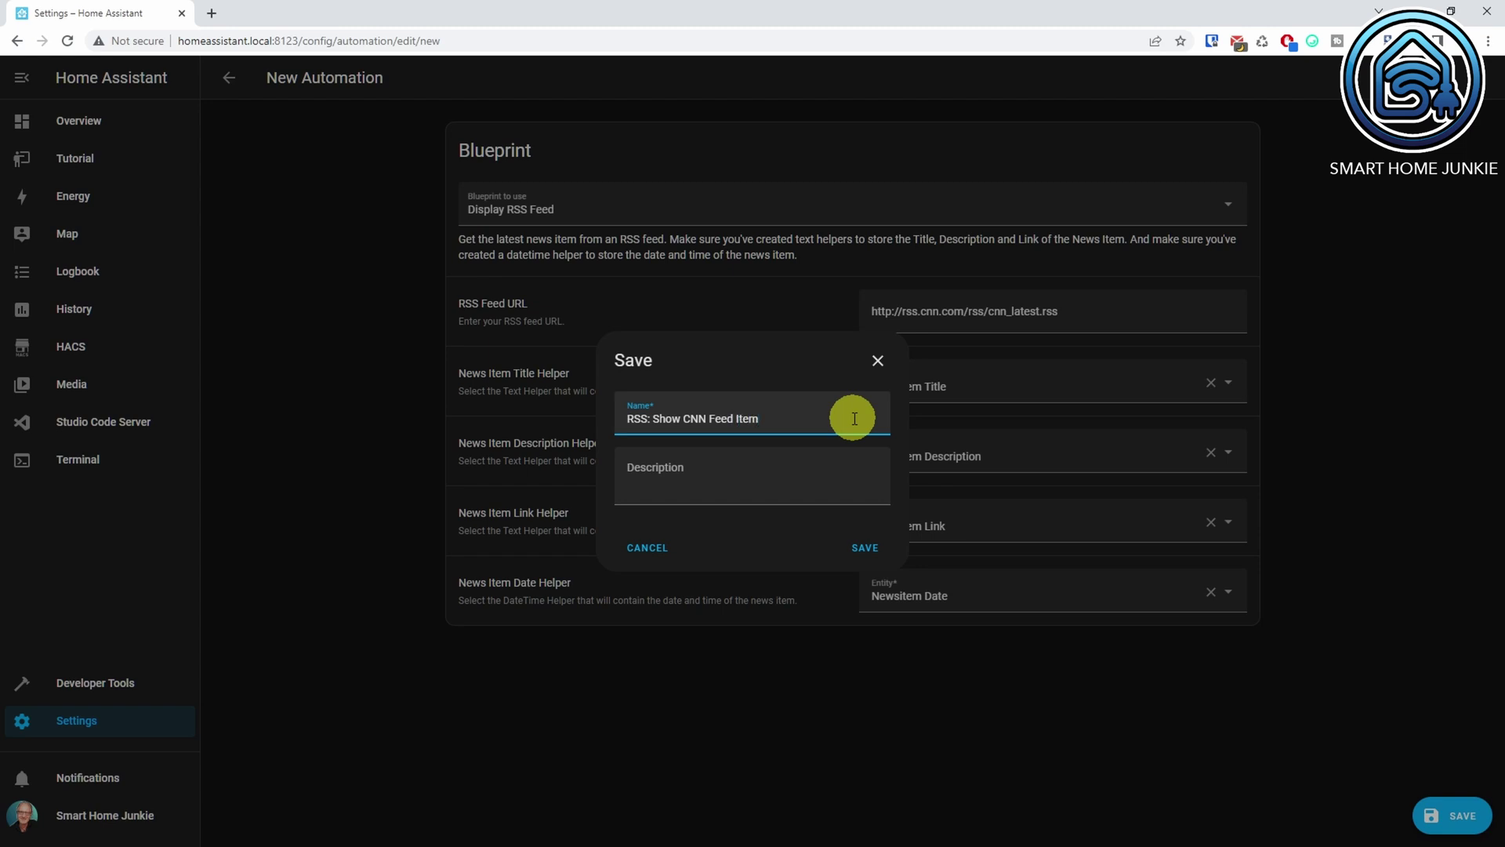
left_click(865, 548)
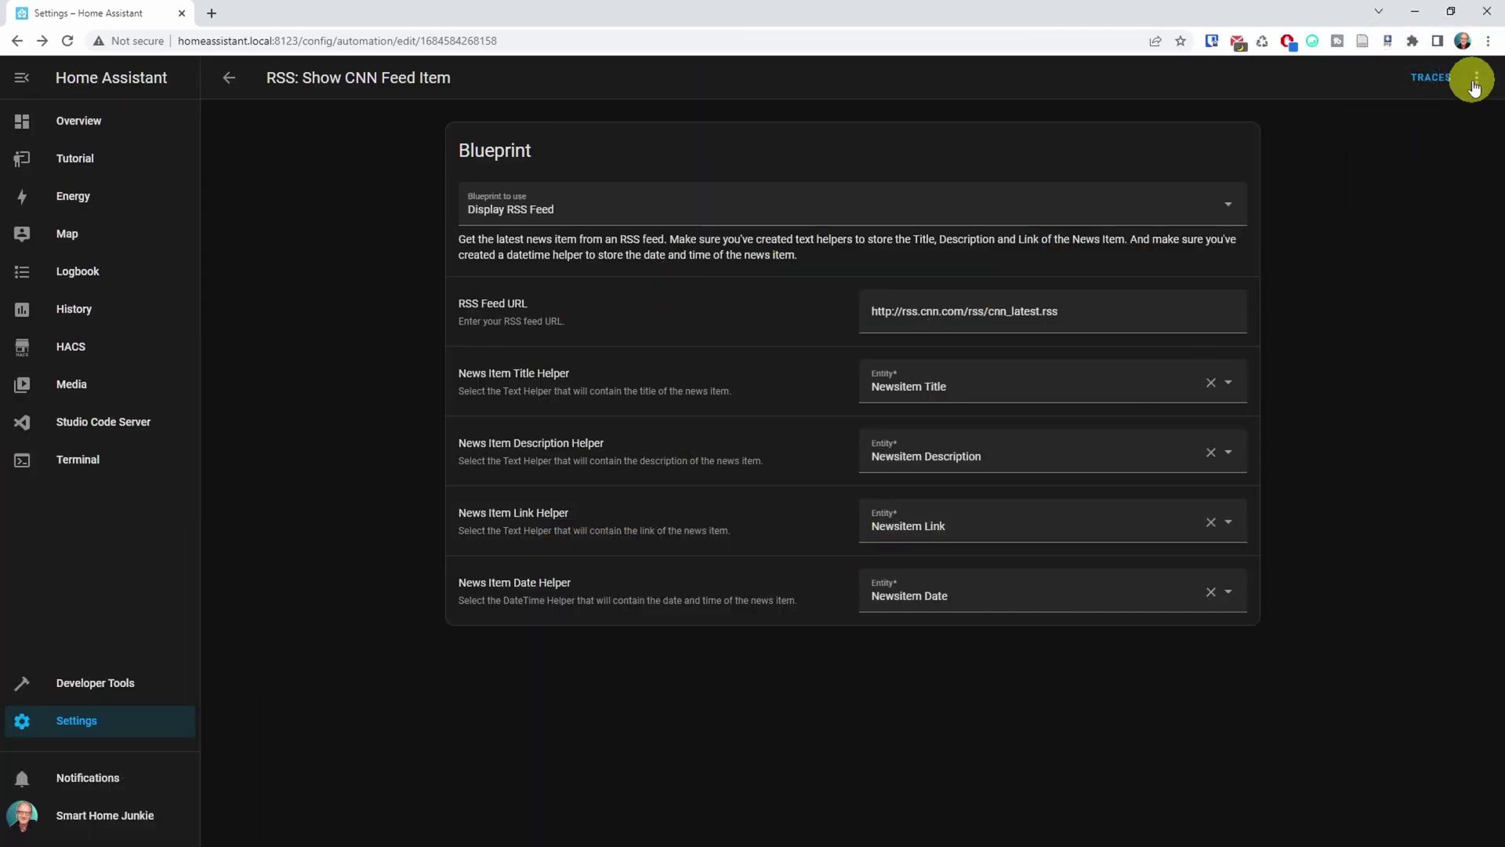
Step: Duplicate the "RSS: Show CNN Feed Item" automation
left_click(1478, 85)
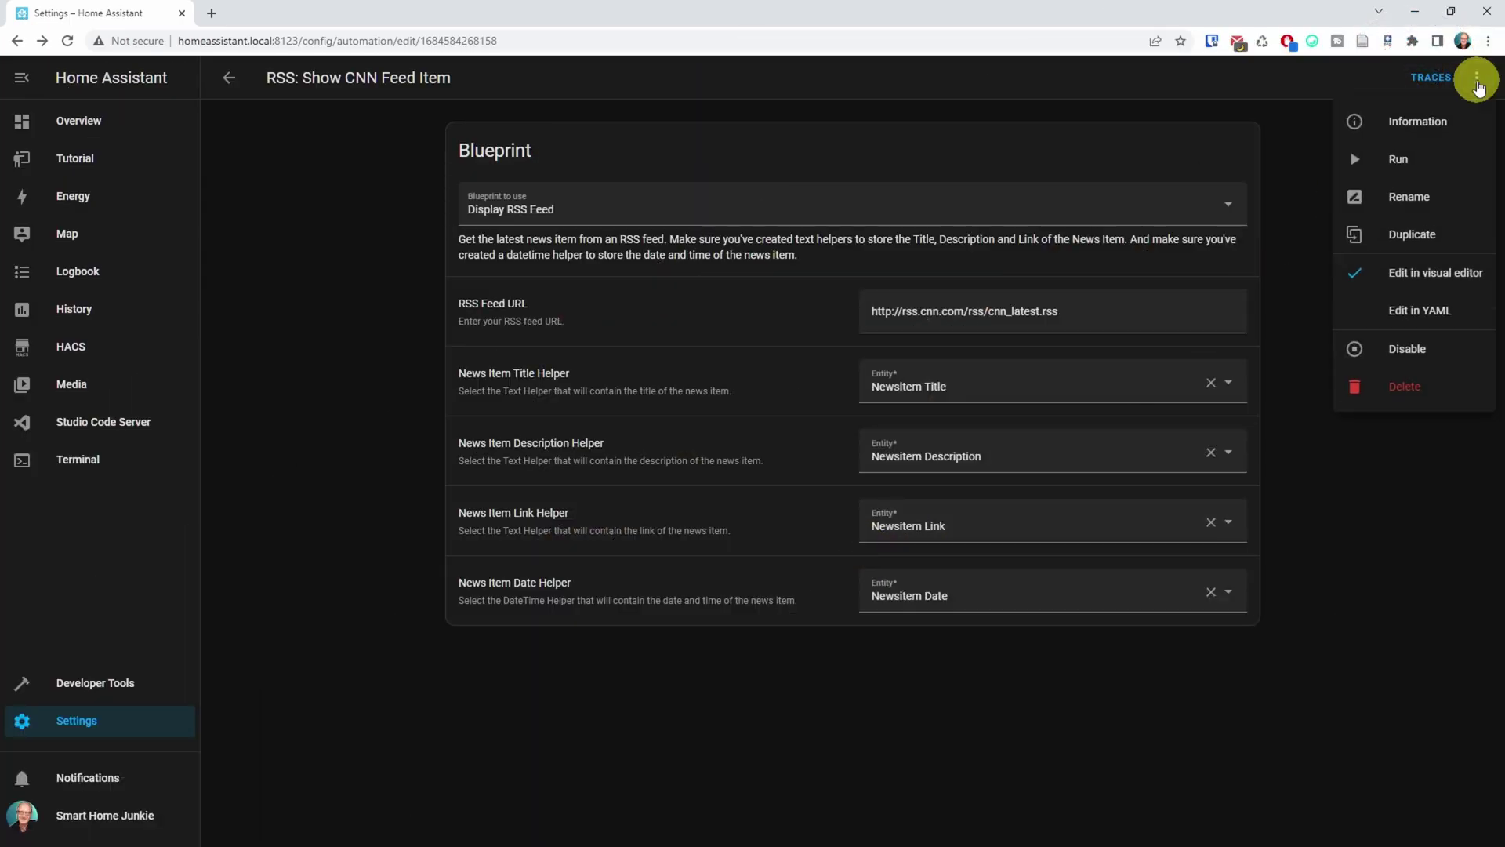
left_click(1423, 239)
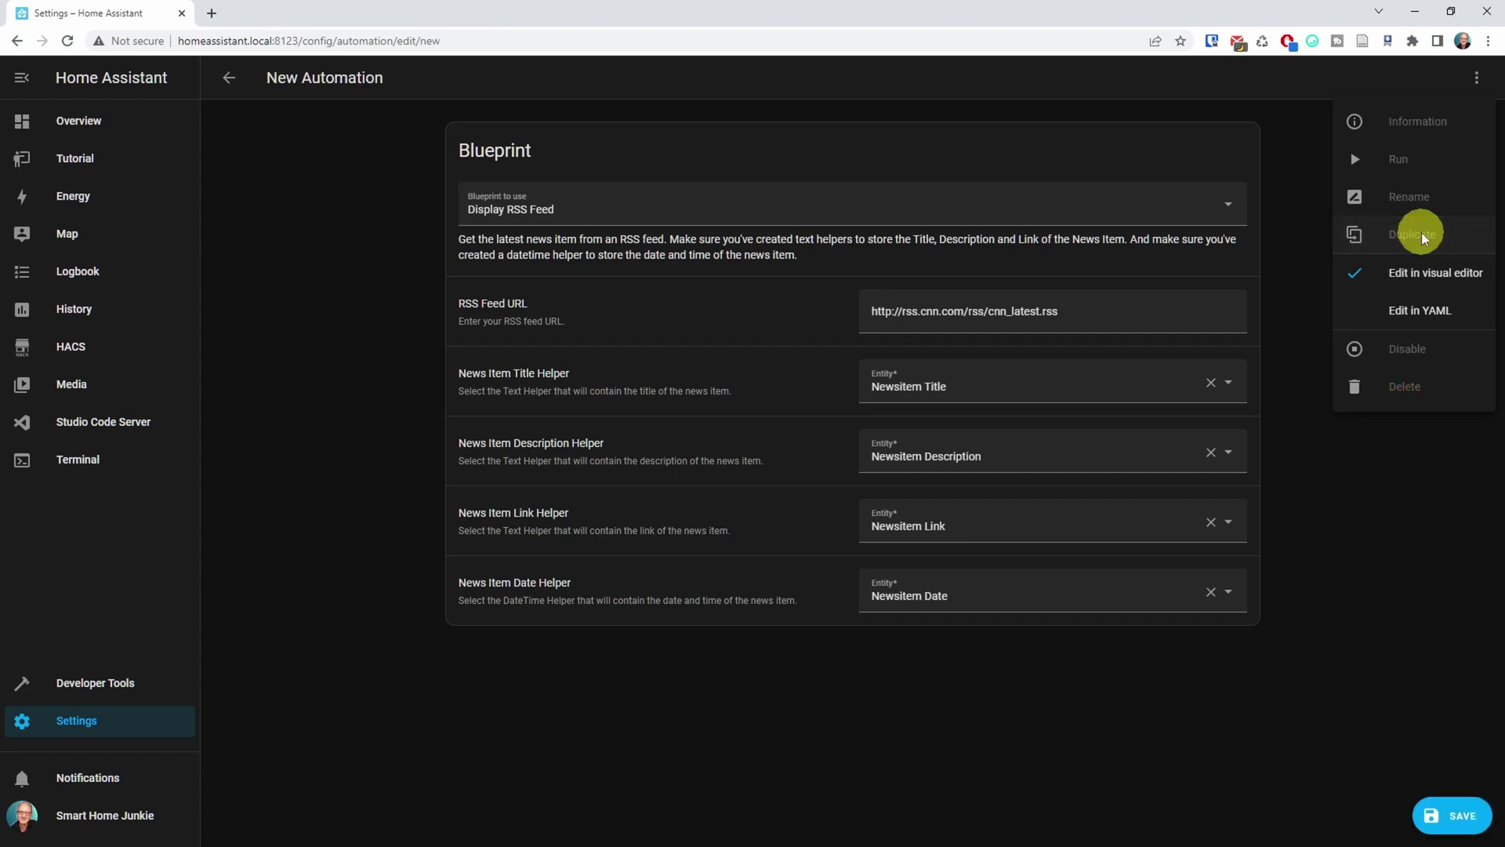
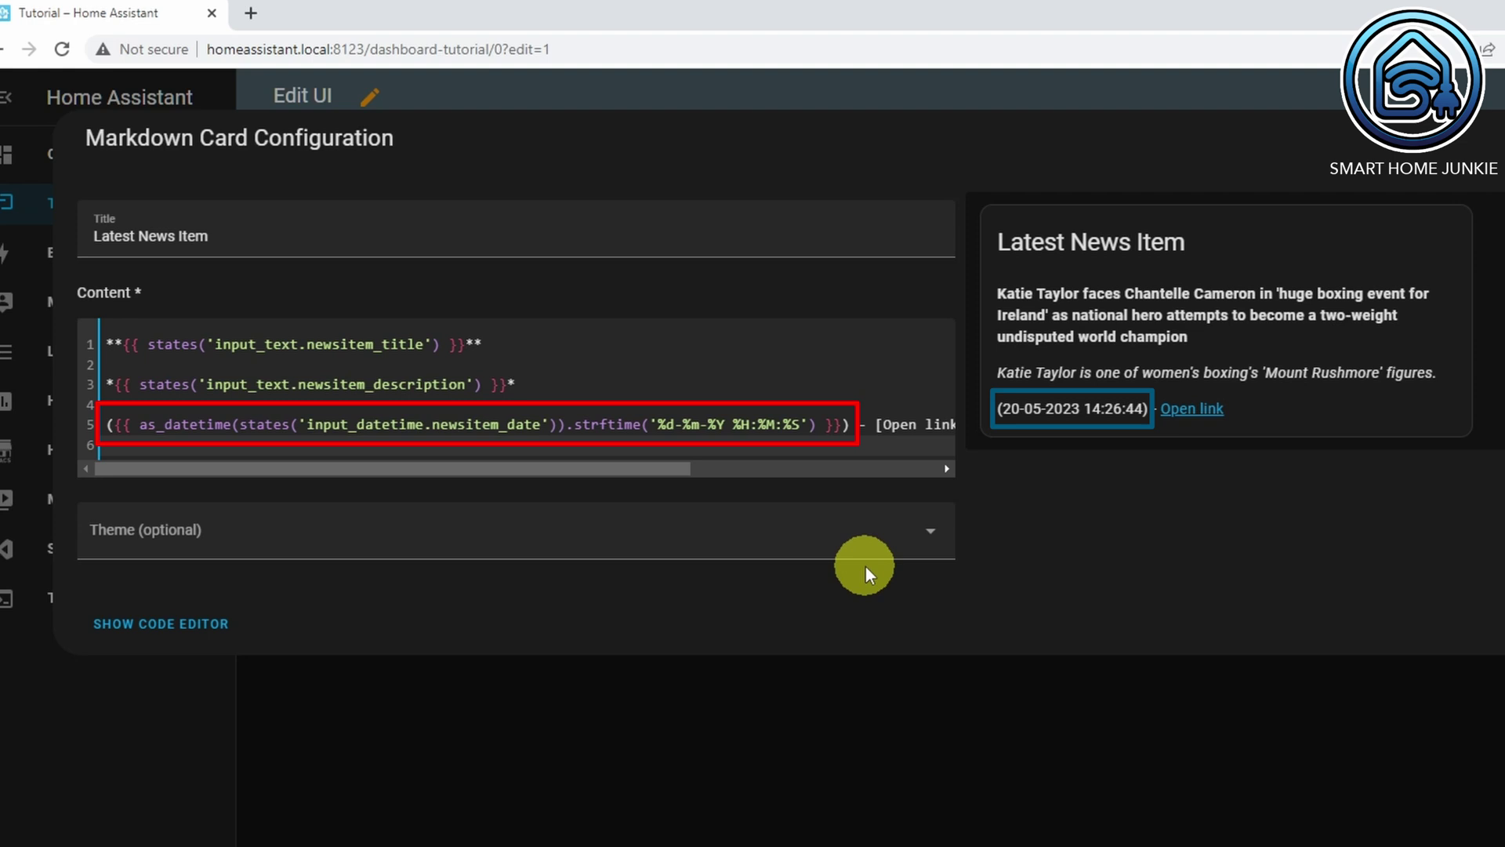
Step: Review the end of the "Latest News Item" Markdown card's content and save the card to the Tutorial dashboard
left_click_drag(658, 467, 1001, 491)
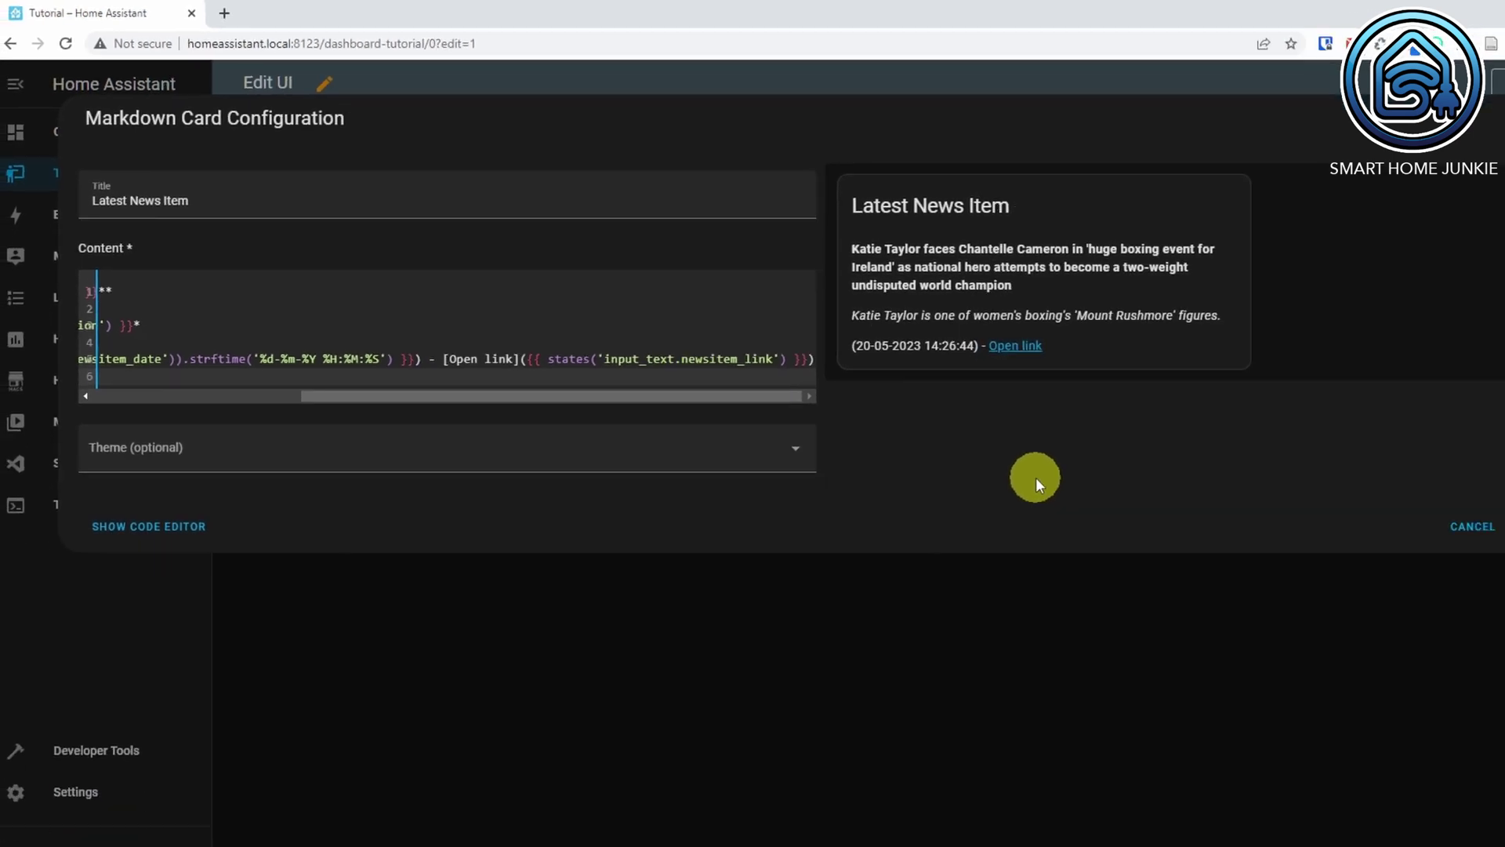
left_click(1424, 476)
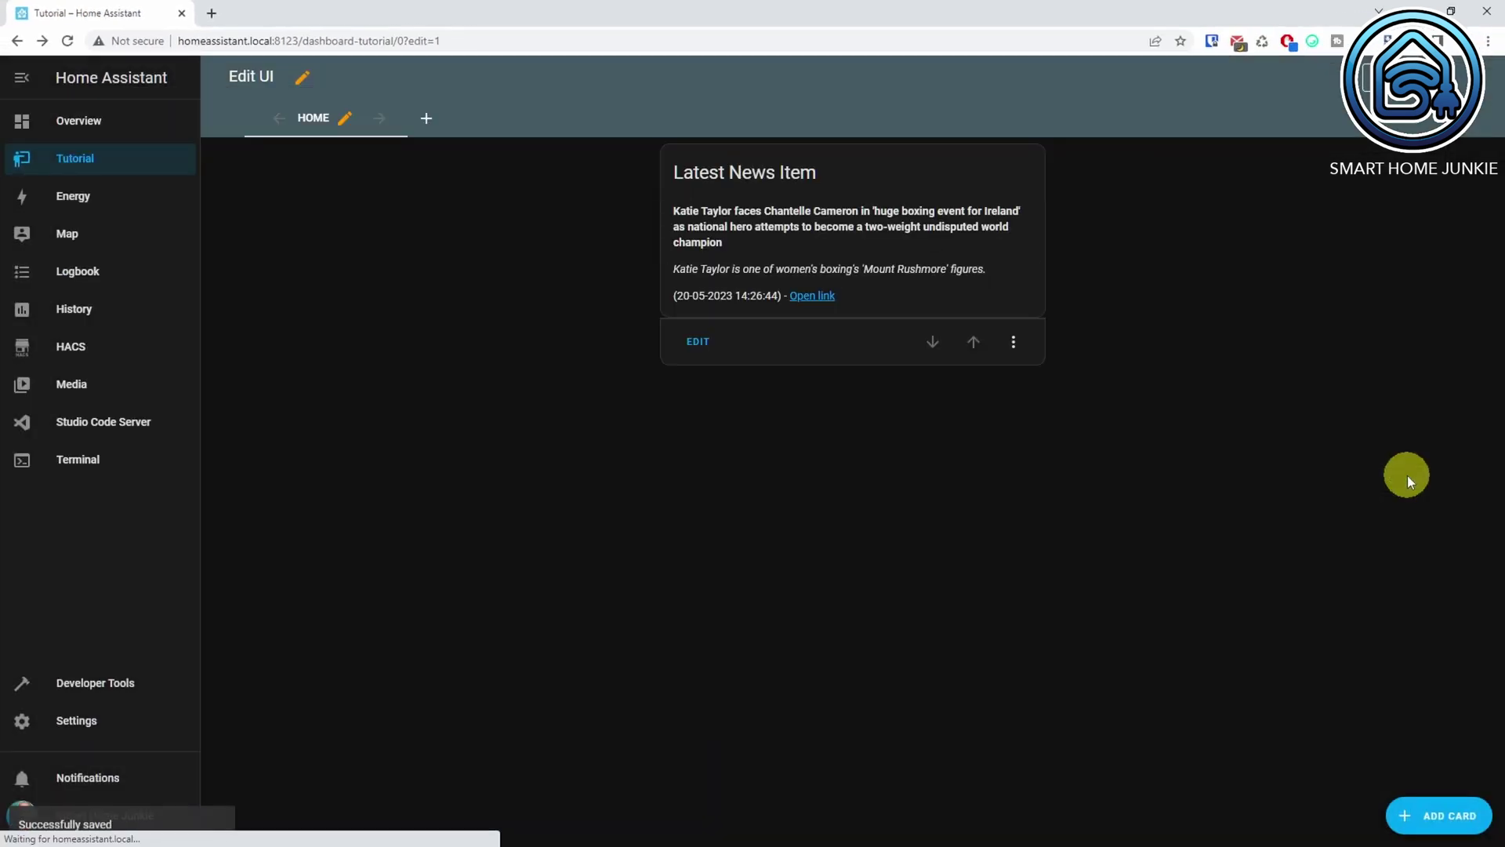